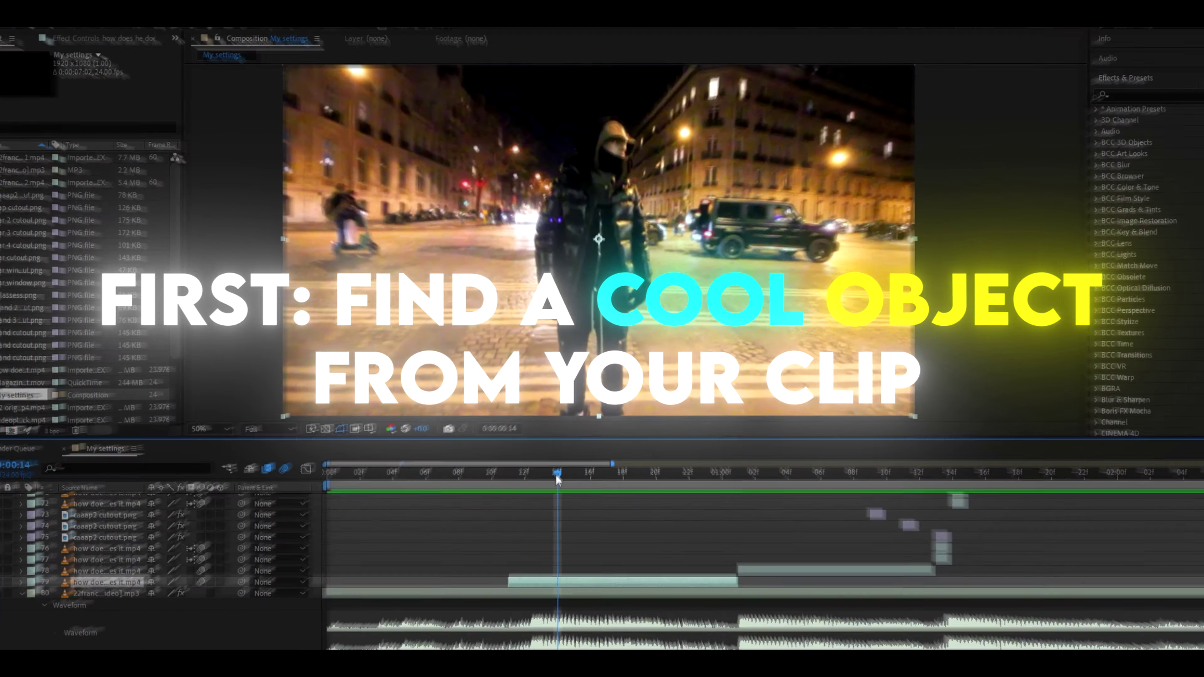
Split the street video clip at frame 12 and return the playhead to frame 11.
{"action": "left_click_drag", "start_coordinate": [557, 471], "coordinate": [527, 489]}
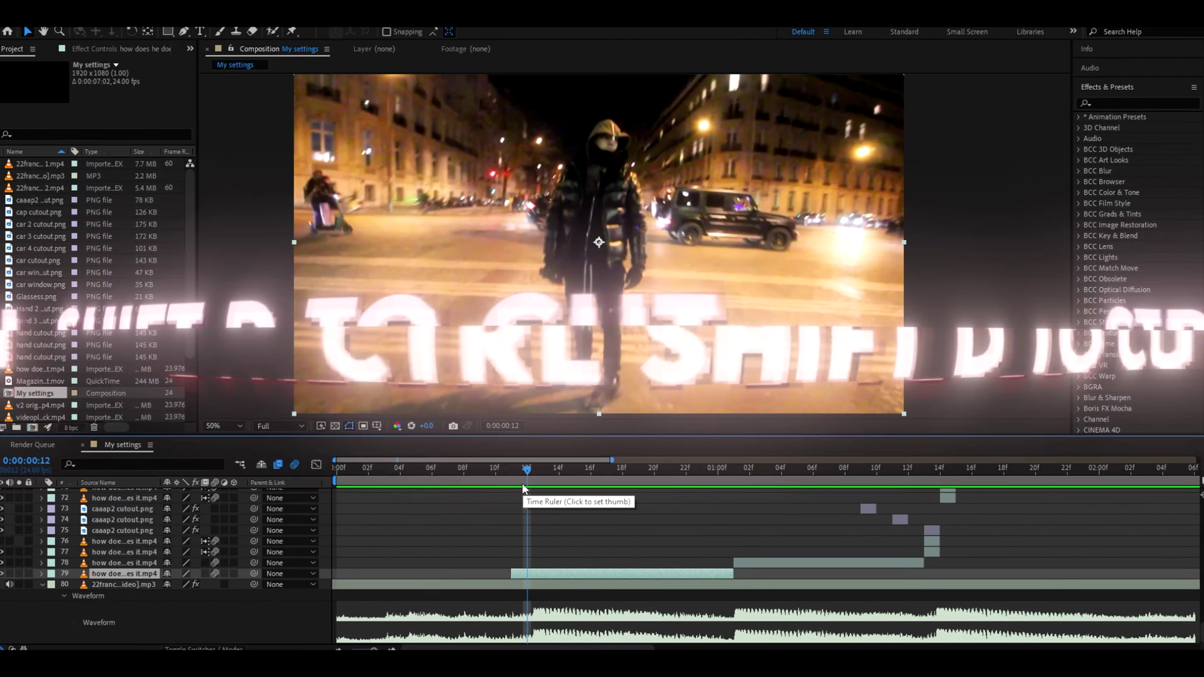
{"action": "key", "text": "ctrl+shift+d"}
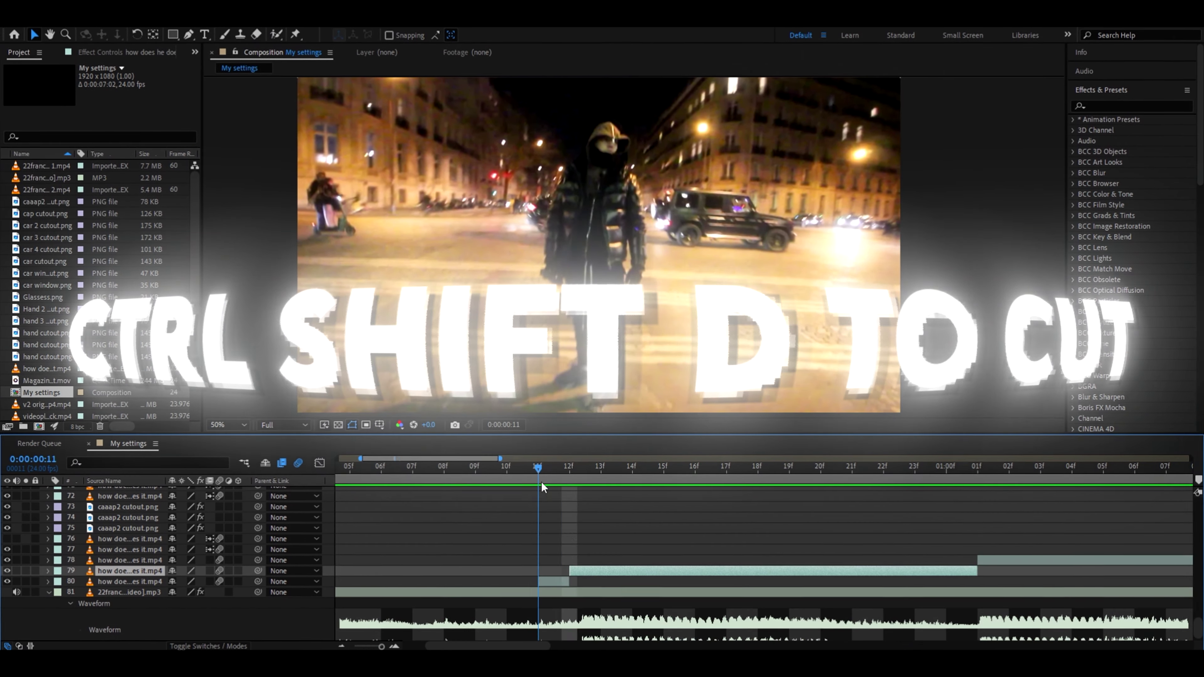
{"action": "key", "text": "Page_Up"}
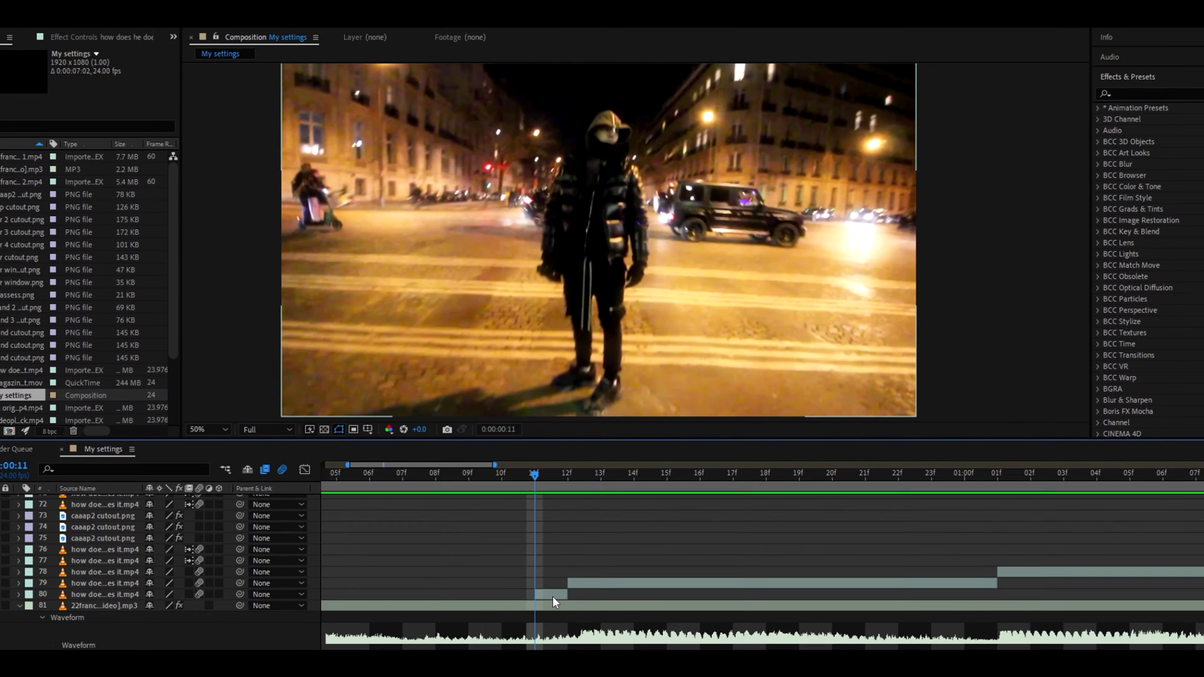
Duplicate the one-frame clip at frame 11 and trace a closed Pen tool mask around the parked black SUV on the copy.
{"action": "left_click", "coordinate": [553, 597]}
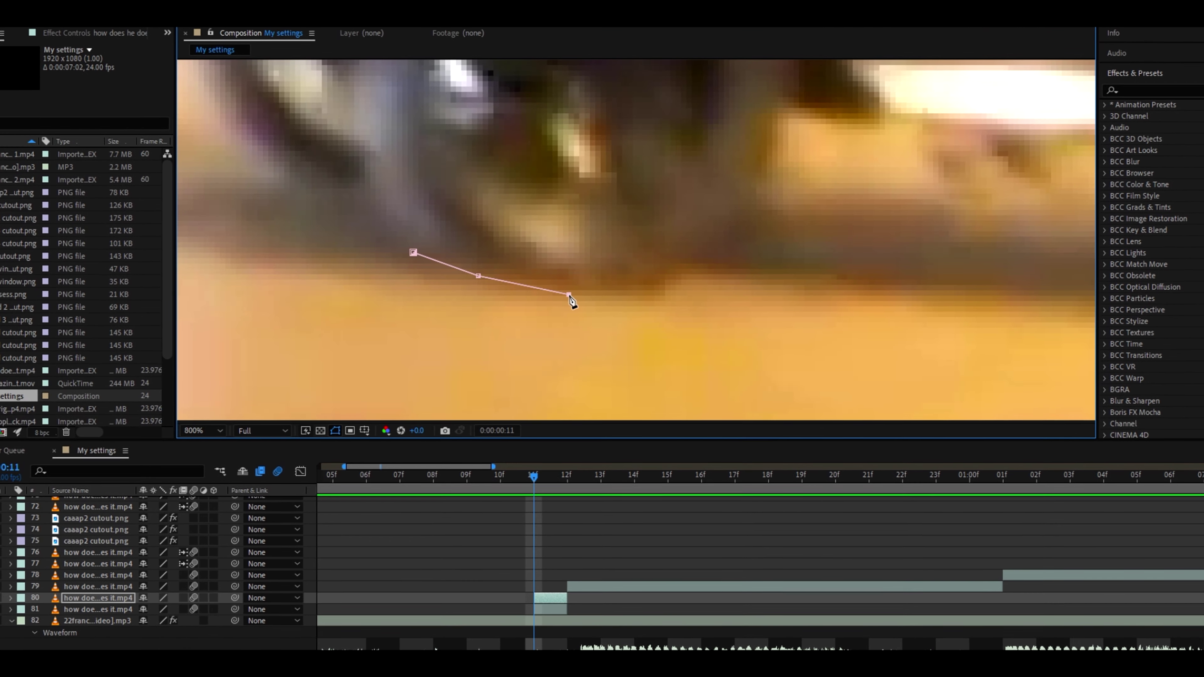
{"action": "scroll", "coordinate": [654, 285], "scroll_direction": "down", "scroll_amount": 2}
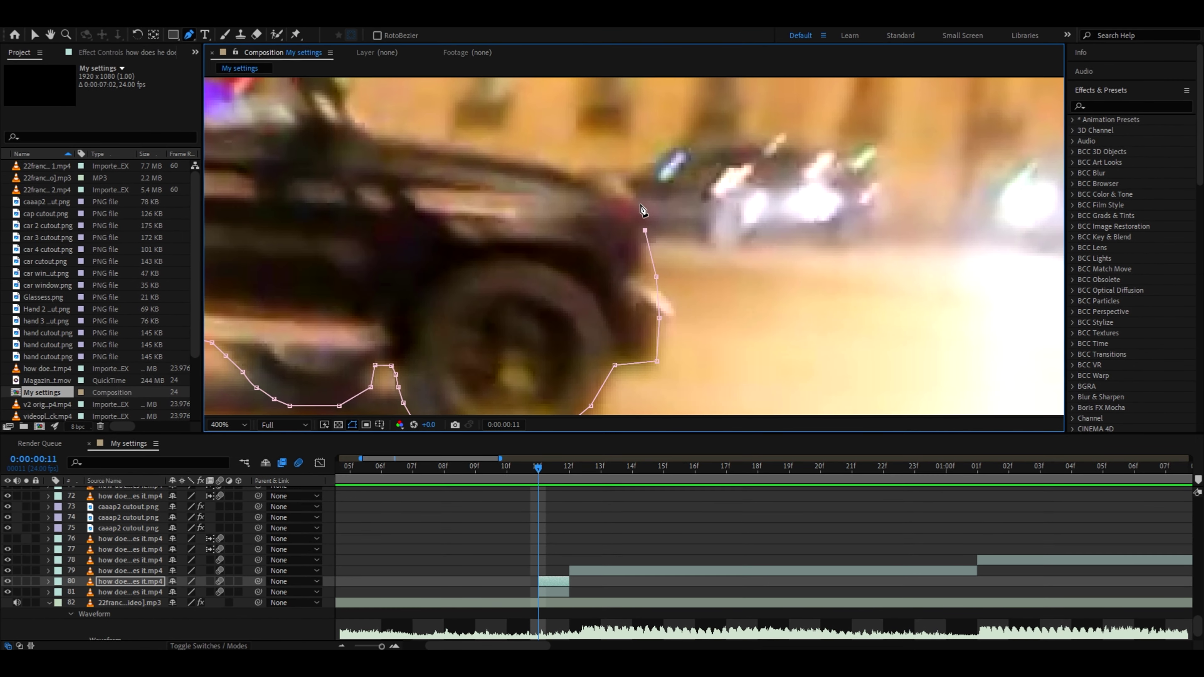
{"action": "scroll", "coordinate": [643, 210], "scroll_direction": "down", "scroll_amount": 2}
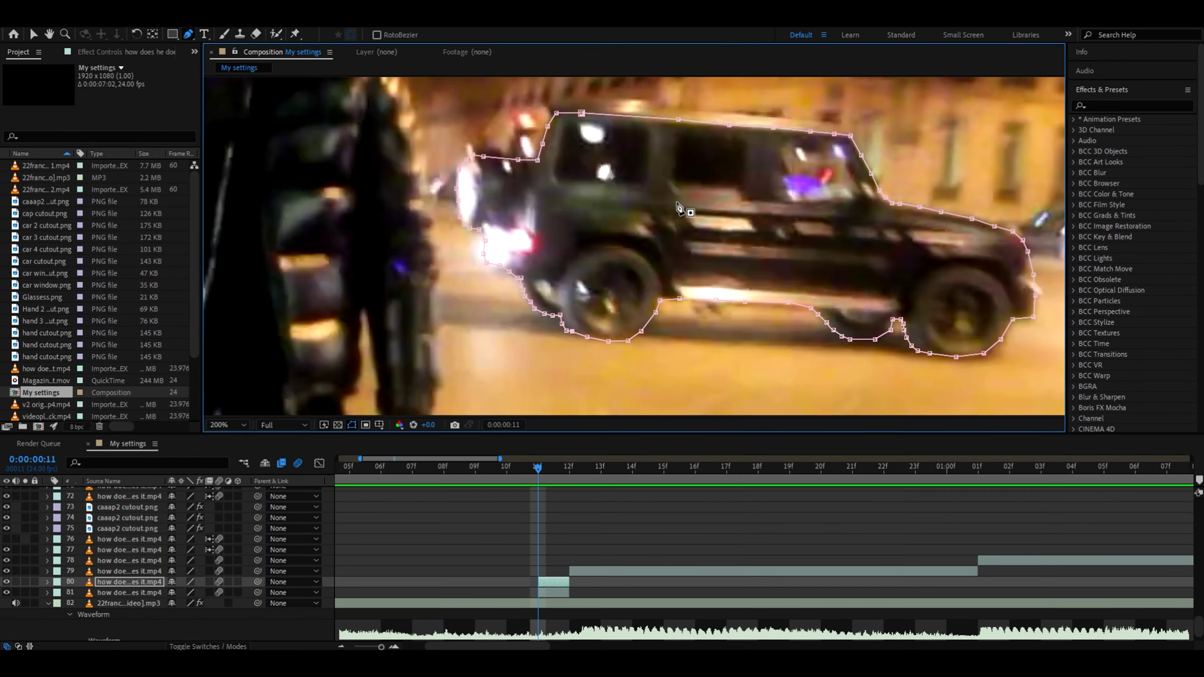
{"action": "scroll", "coordinate": [678, 209], "scroll_direction": "down", "scroll_amount": 2}
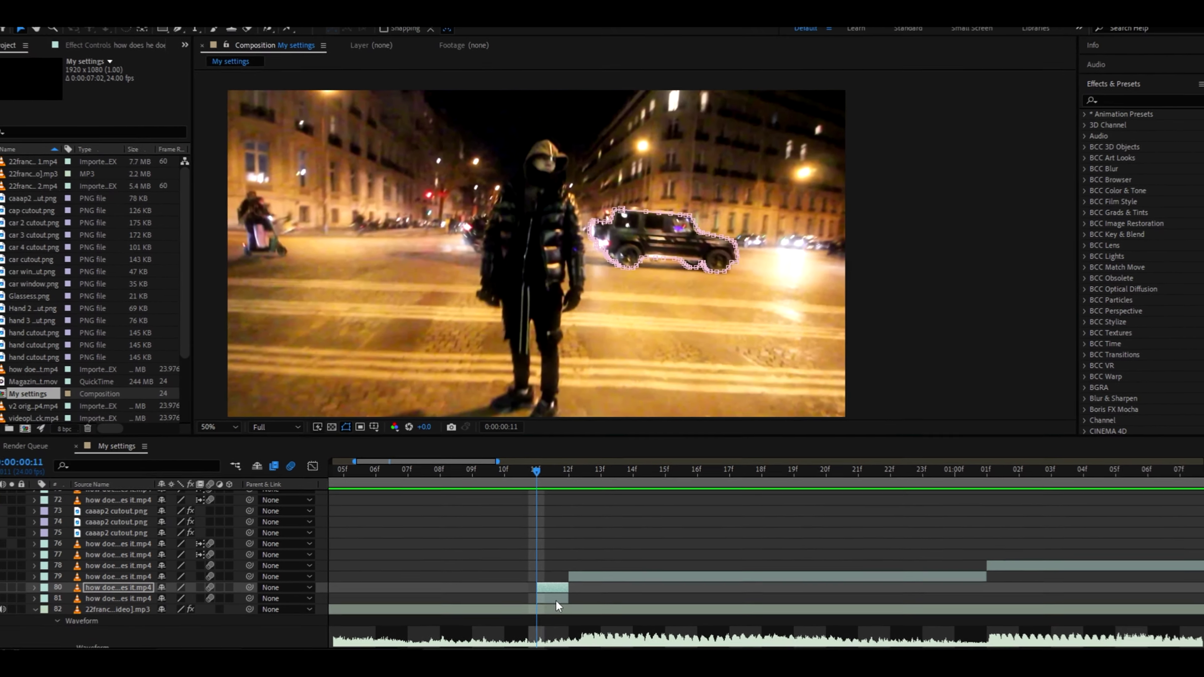
Hide the unmasked one-frame clip below the masked car and turn on the transparency grid.
{"action": "left_click", "coordinate": [556, 599]}
{"action": "left_click", "coordinate": [7, 593]}
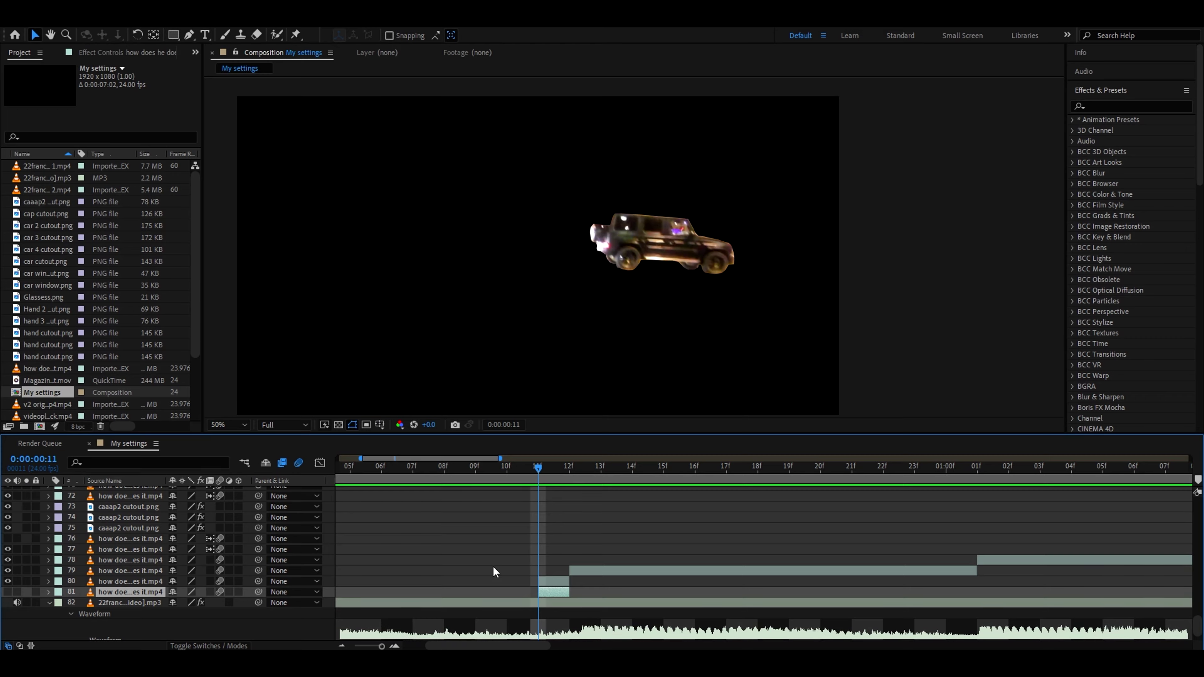
{"action": "left_click", "coordinate": [546, 579]}
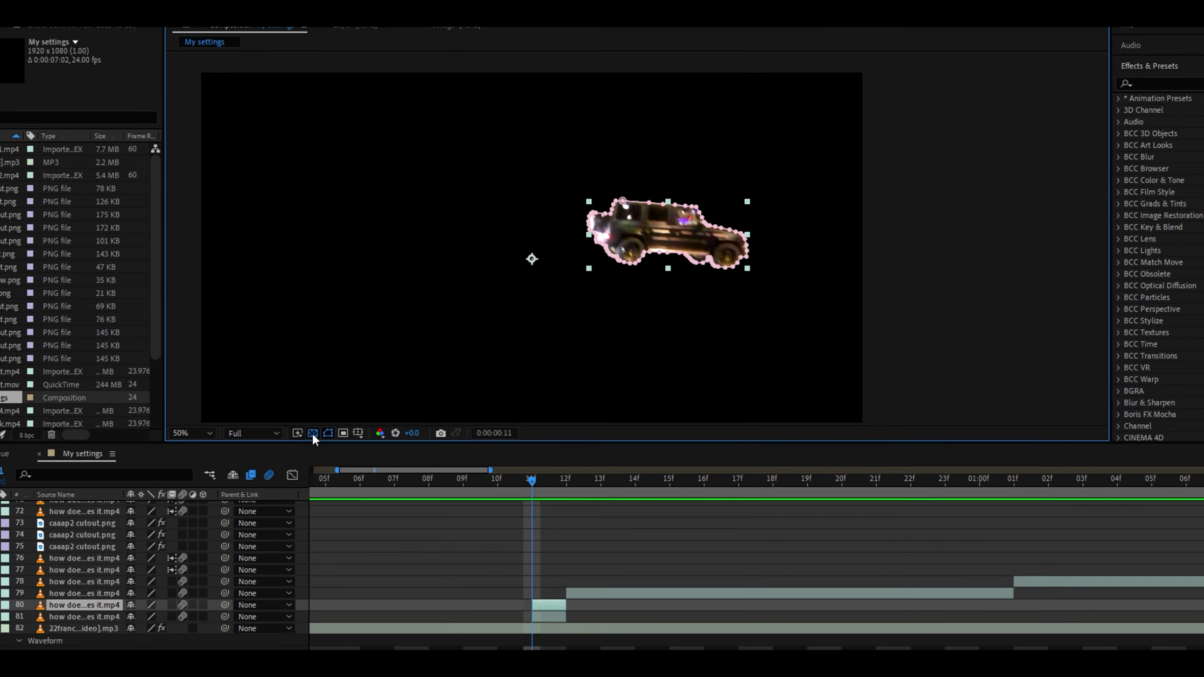
{"action": "left_click", "coordinate": [338, 425]}
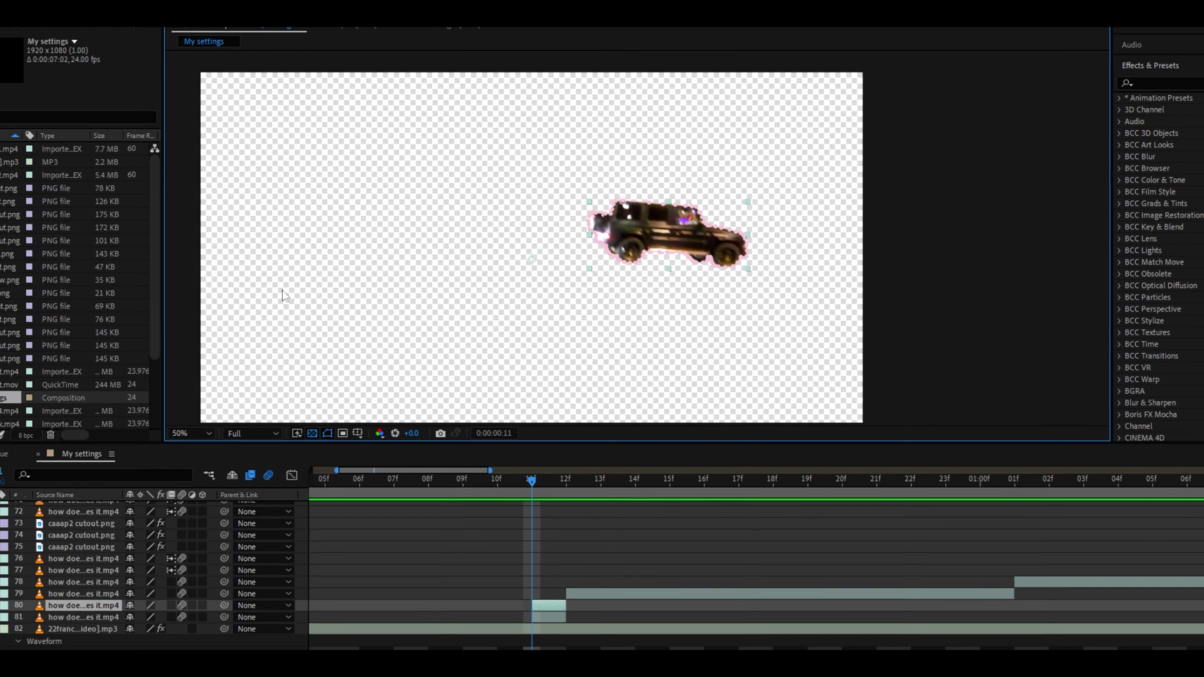
Queue the current frame for saving as a file with PNG Sequence format and RGB + Alpha channels.
{"action": "left_click", "coordinate": [62, 28]}
{"action": "mouse_move", "coordinate": [139, 173]}
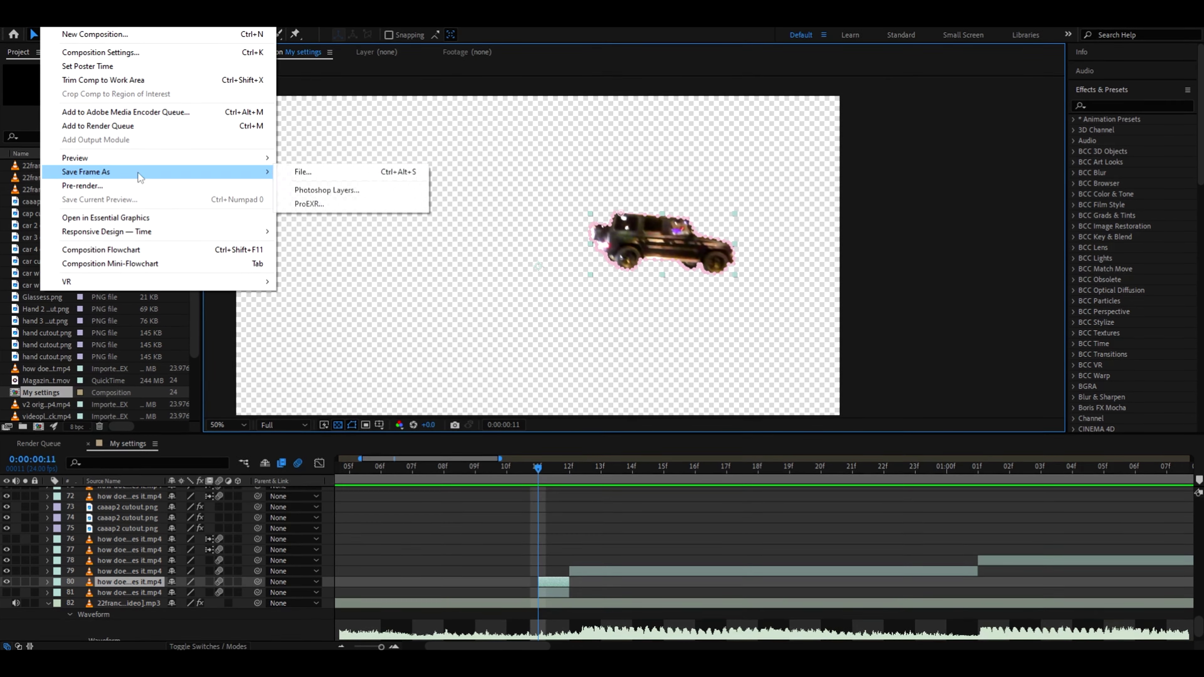
{"action": "left_click", "coordinate": [303, 172]}
{"action": "left_click", "coordinate": [107, 631]}
{"action": "left_click", "coordinate": [573, 236]}
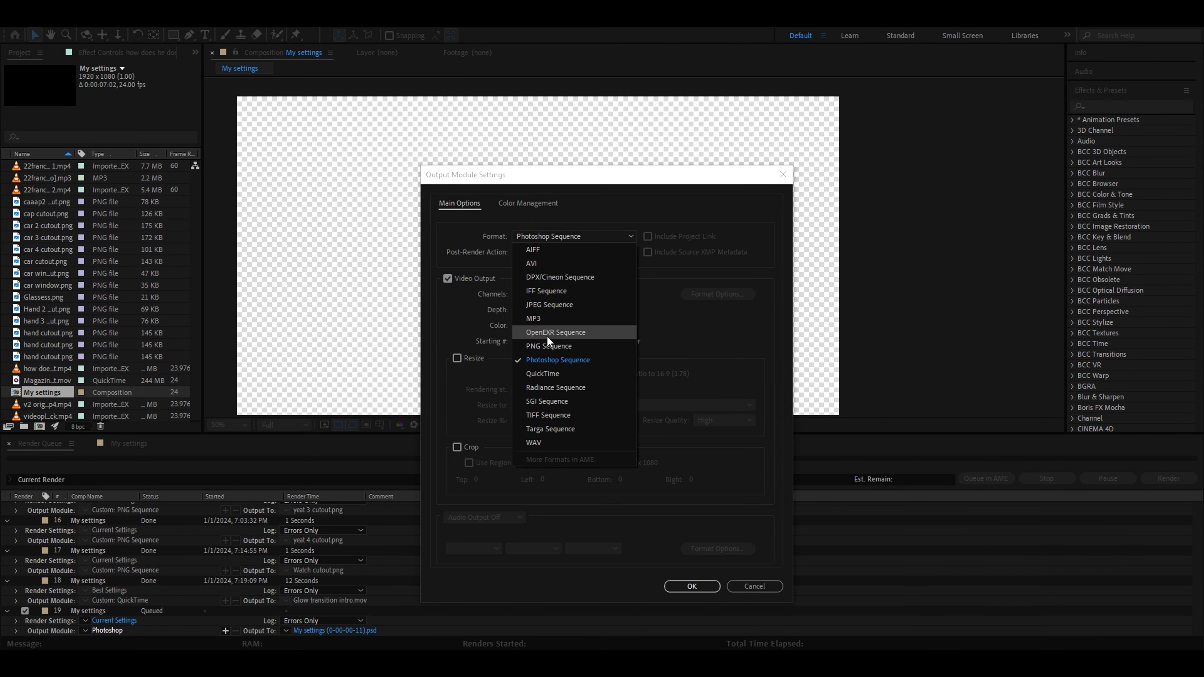
{"action": "left_click", "coordinate": [550, 344]}
{"action": "left_click", "coordinate": [538, 294]}
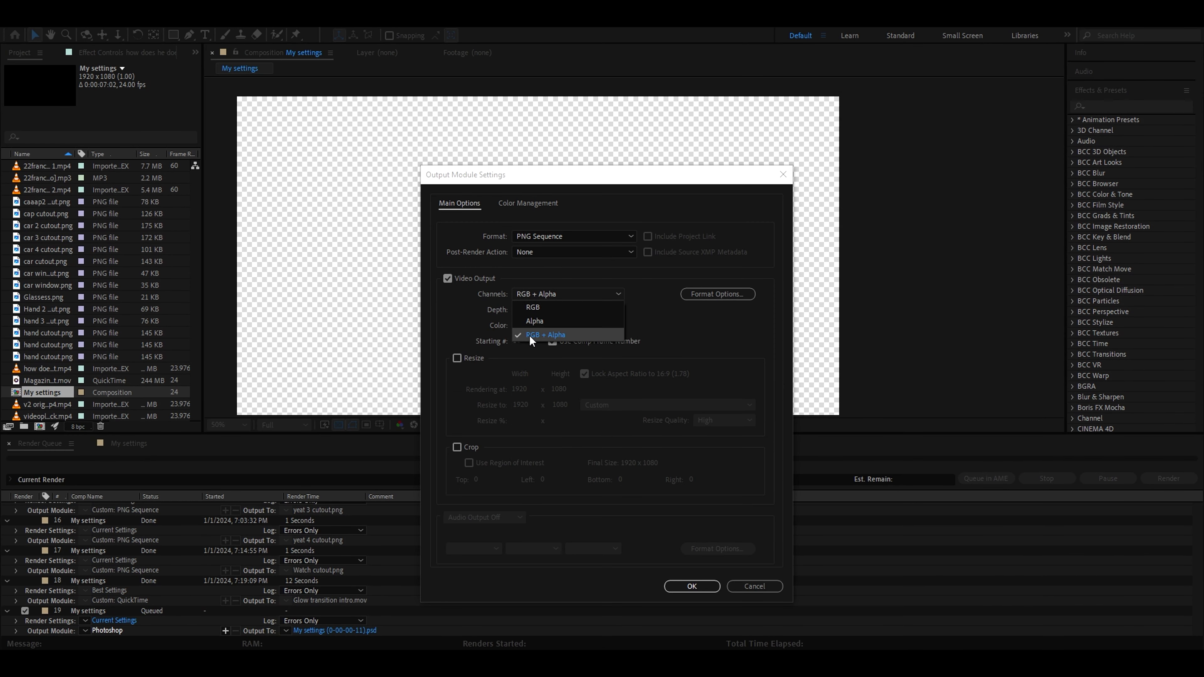
{"action": "left_click", "coordinate": [546, 335]}
{"action": "left_click", "coordinate": [691, 587]}
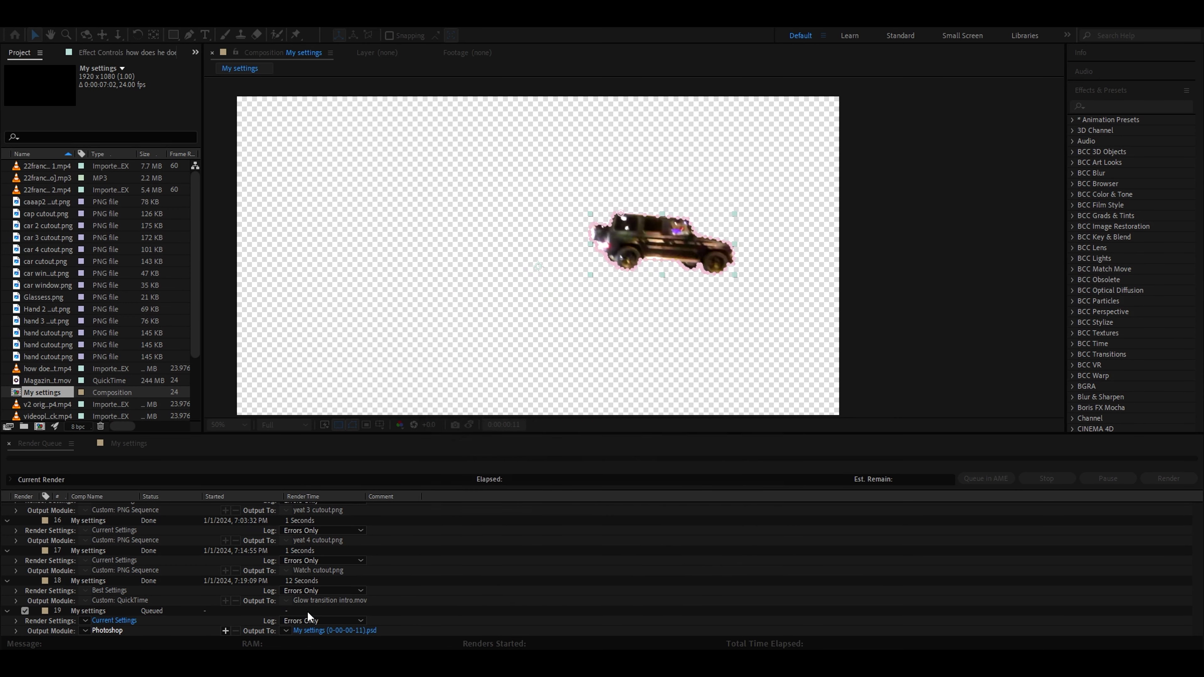
Name the output frame "car cutout" in the cutouts folder and render it.
{"action": "left_click", "coordinate": [334, 631]}
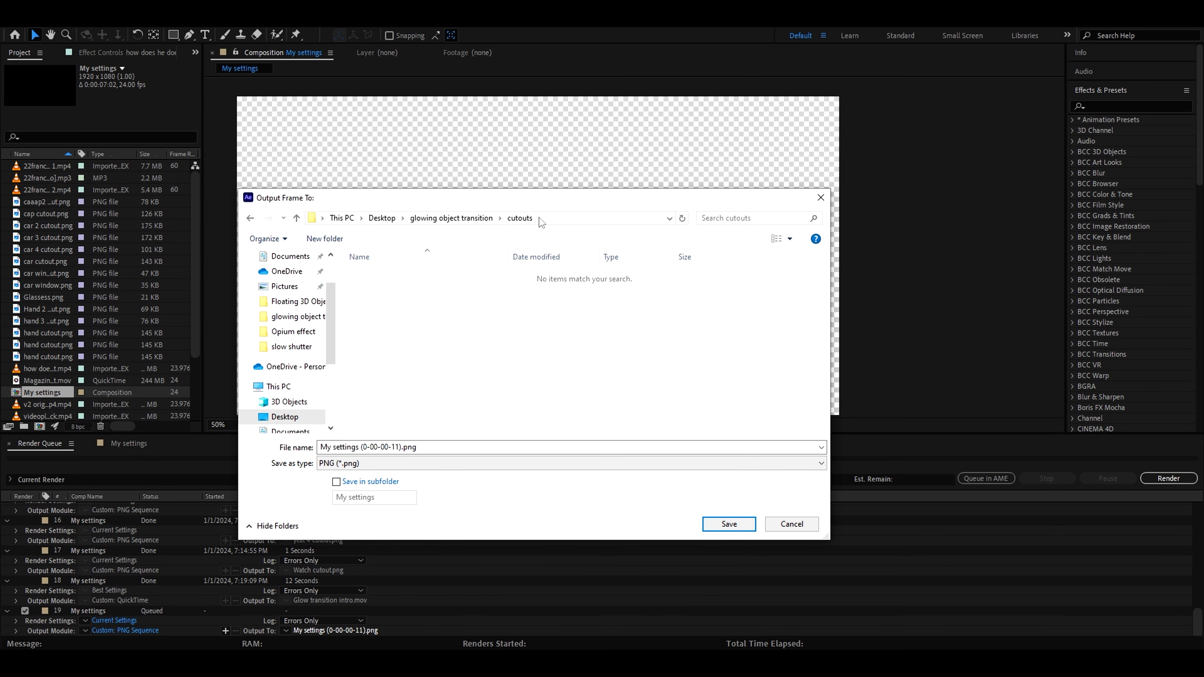
{"action": "left_click", "coordinate": [445, 446]}
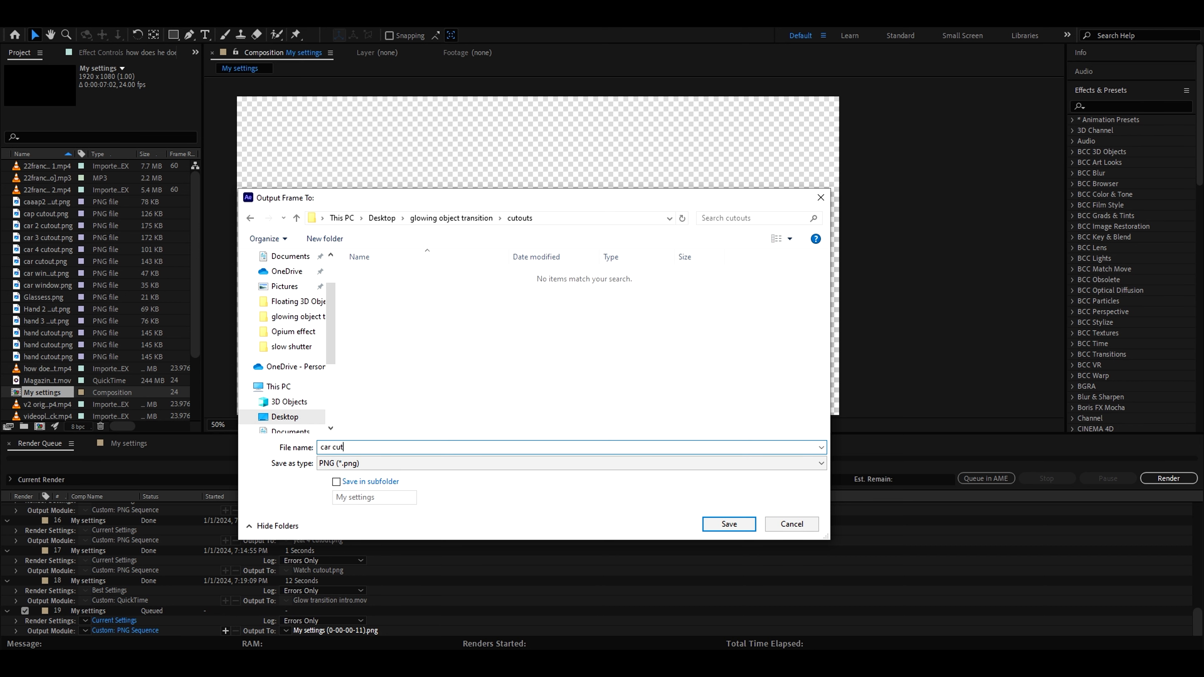
{"action": "left_click", "coordinate": [716, 525]}
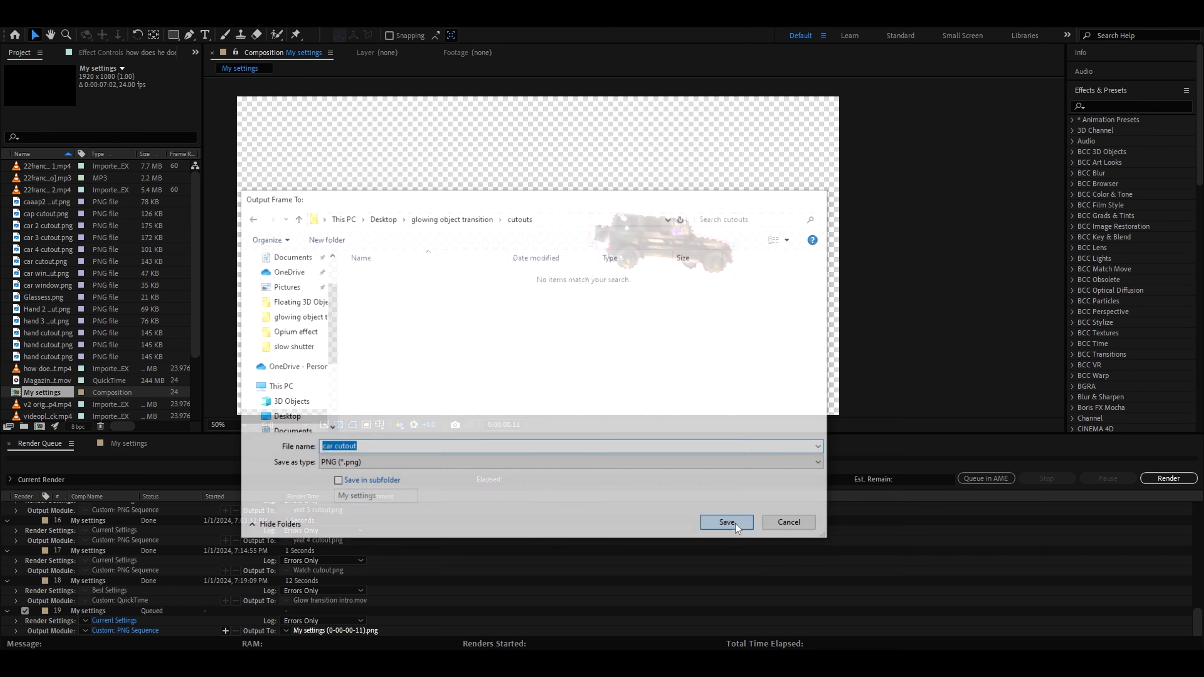
{"action": "left_click", "coordinate": [1163, 479]}
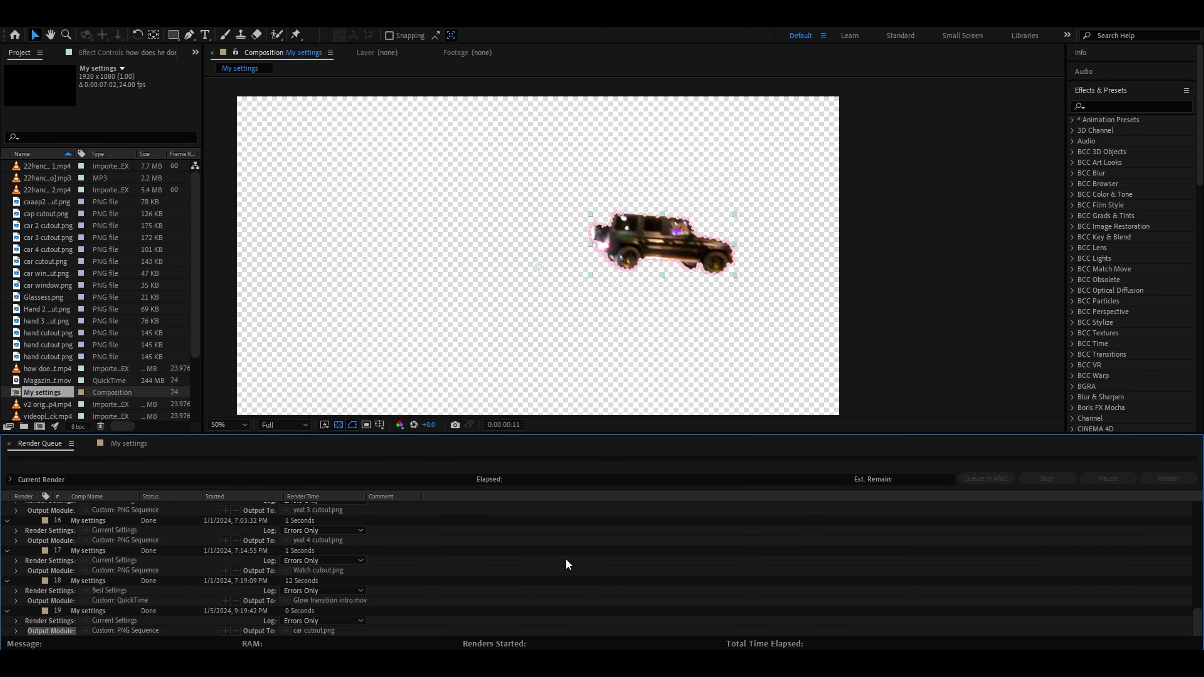
Import car cutout.png from the cutouts folder and place it in the My settings timeline above the masked car clip.
{"action": "left_click", "coordinate": [136, 448]}
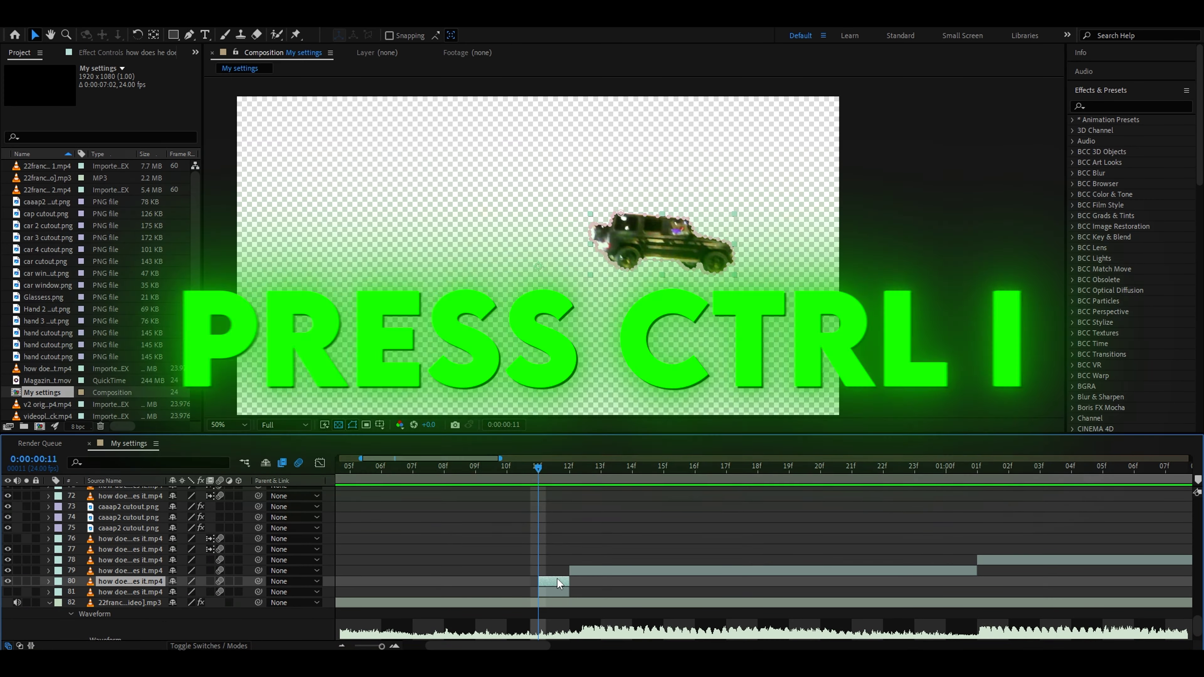
{"action": "key", "text": "ctrl+i"}
{"action": "left_click", "coordinate": [377, 344]}
{"action": "double_click", "coordinate": [459, 278]}
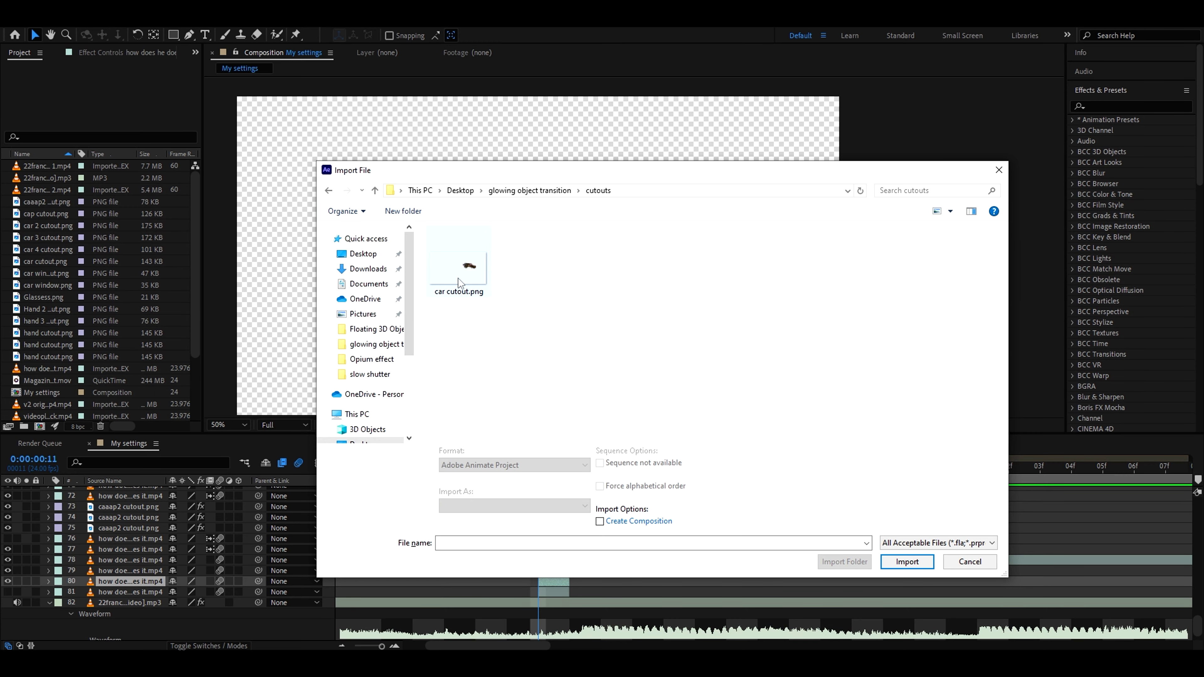
{"action": "double_click", "coordinate": [458, 275]}
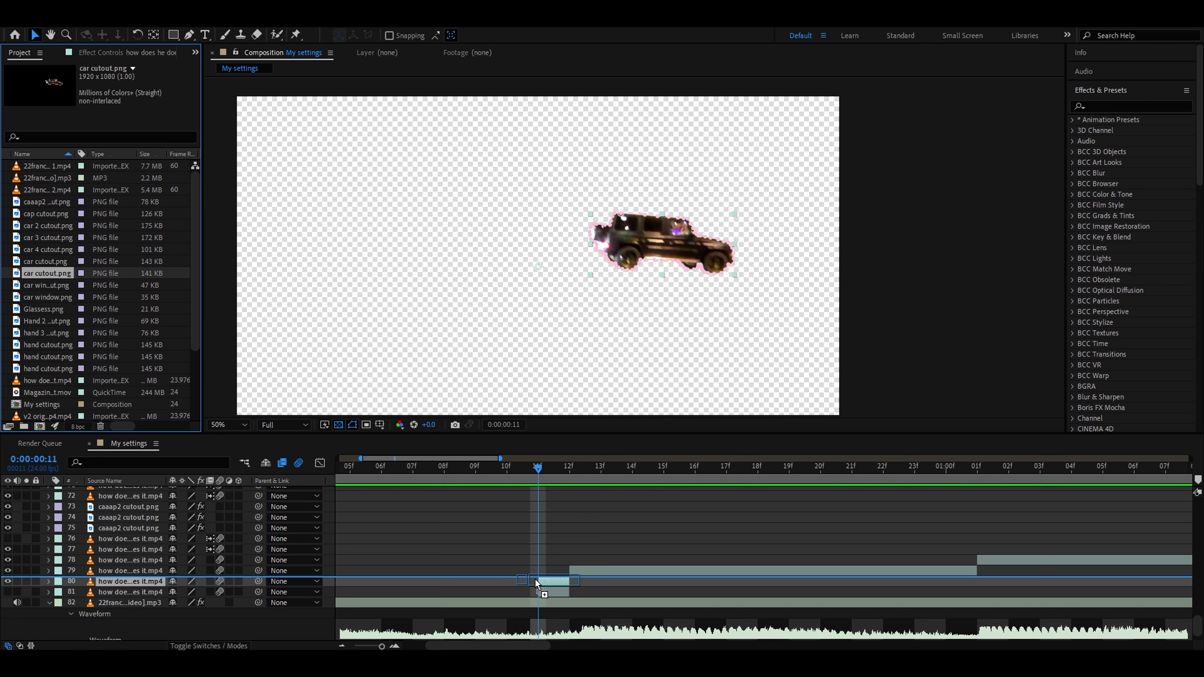
Turn off the transparency grid and unhide the unmasked one-frame clip.
{"action": "left_click", "coordinate": [338, 424]}
{"action": "left_click", "coordinate": [550, 604]}
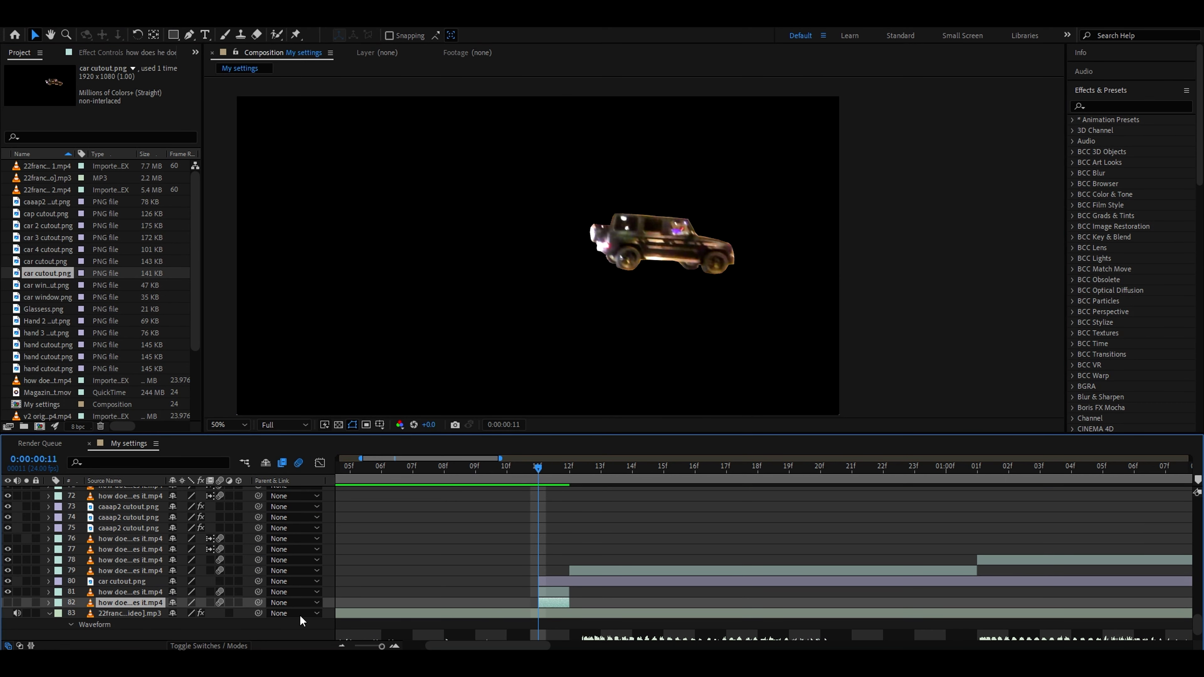
{"action": "left_click", "coordinate": [8, 602]}
Align the car cutout.png layer to frame 11 and trim it to one frame long.
{"action": "left_click", "coordinate": [542, 579]}
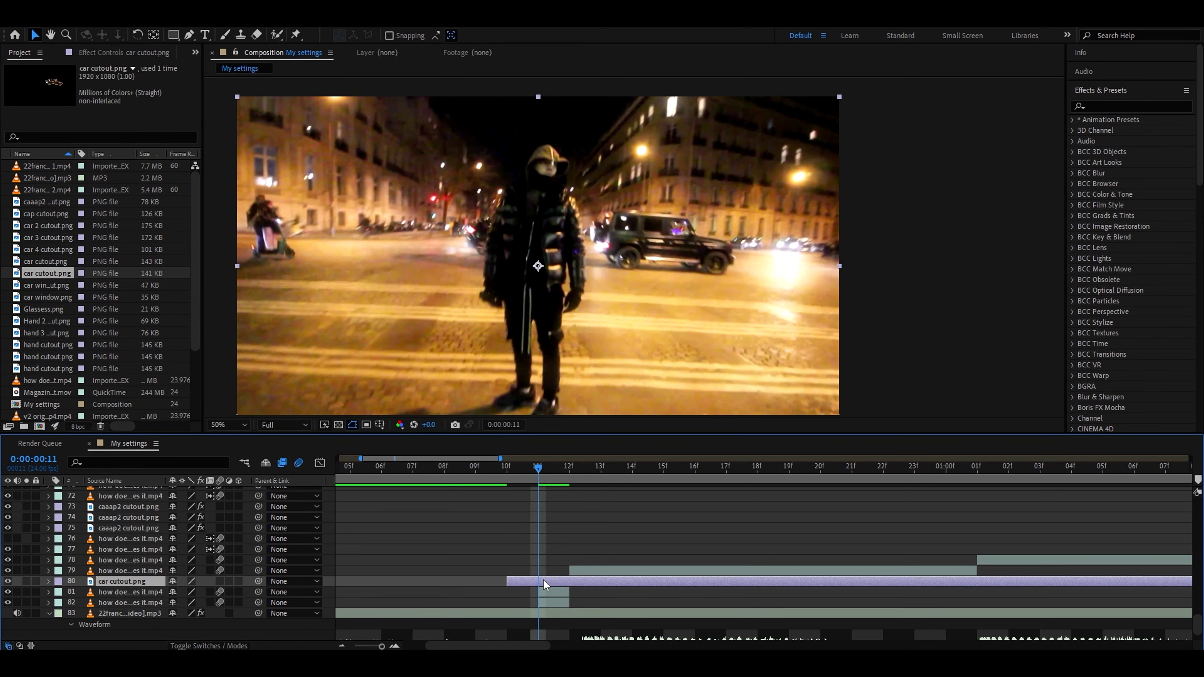
{"action": "left_click_drag", "start_coordinate": [575, 579], "coordinate": [548, 580]}
{"action": "key", "text": "alt+bracketright"}
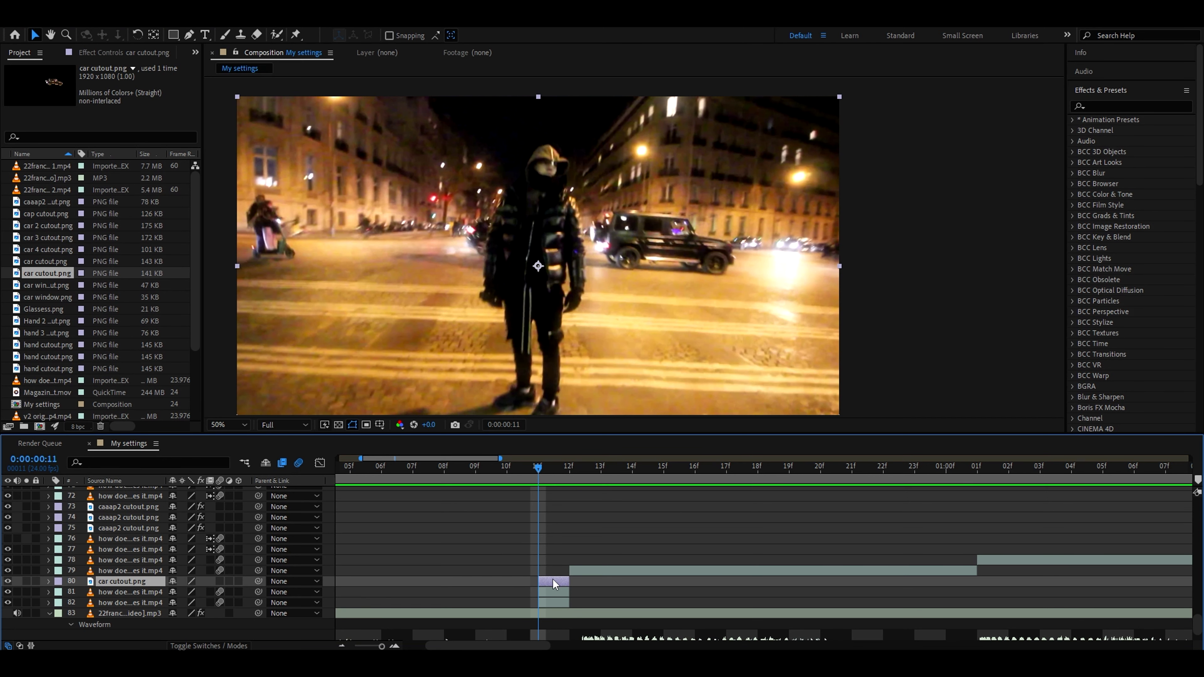
Apply the Deep Glow effect to the car cutout.png layer.
{"action": "left_click", "coordinate": [1148, 105]}
{"action": "type", "text": "dee"}
{"action": "left_click_drag", "start_coordinate": [1114, 178], "coordinate": [550, 578]}
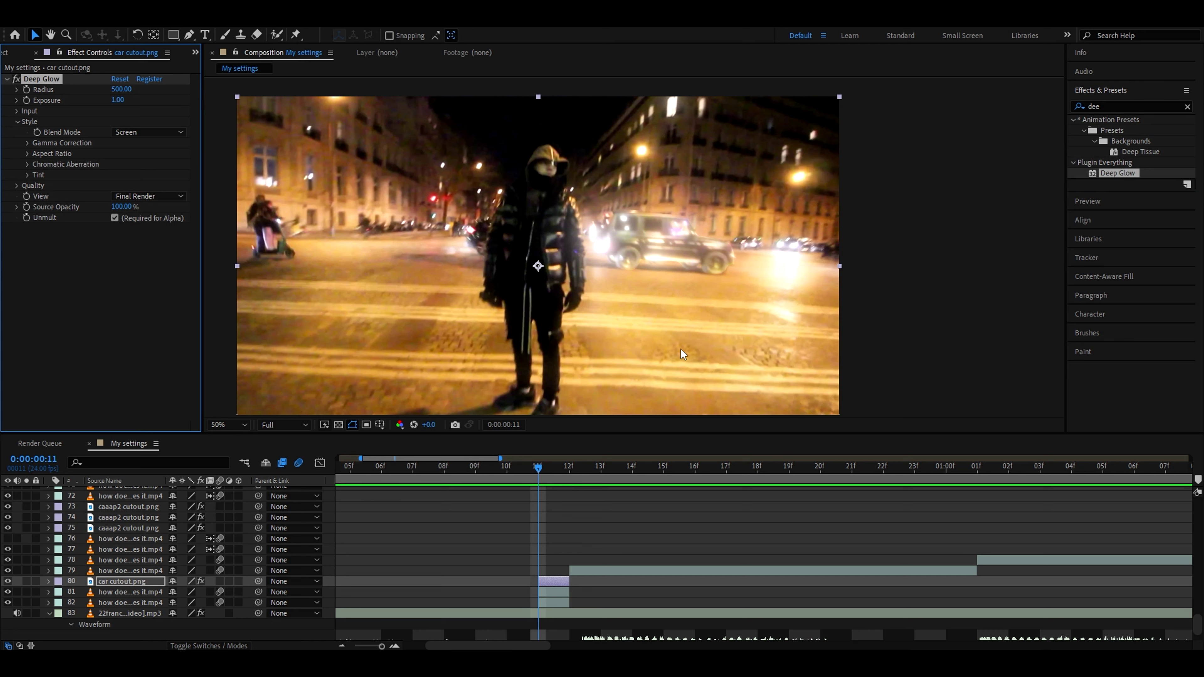
Add the Invert effect above Deep Glow on the car cutout.png layer and check the glowing car at frame 11.
{"action": "left_click", "coordinate": [1127, 102]}
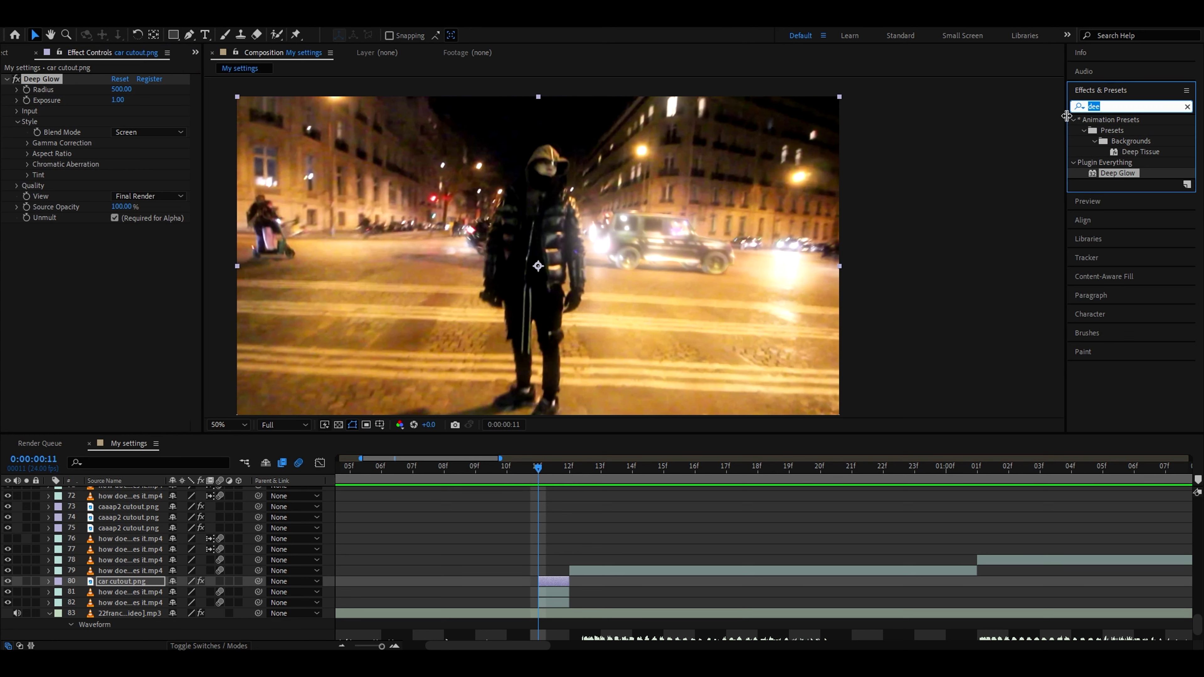
{"action": "type", "text": "invert"}
{"action": "left_click_drag", "start_coordinate": [1120, 216], "coordinate": [76, 81]}
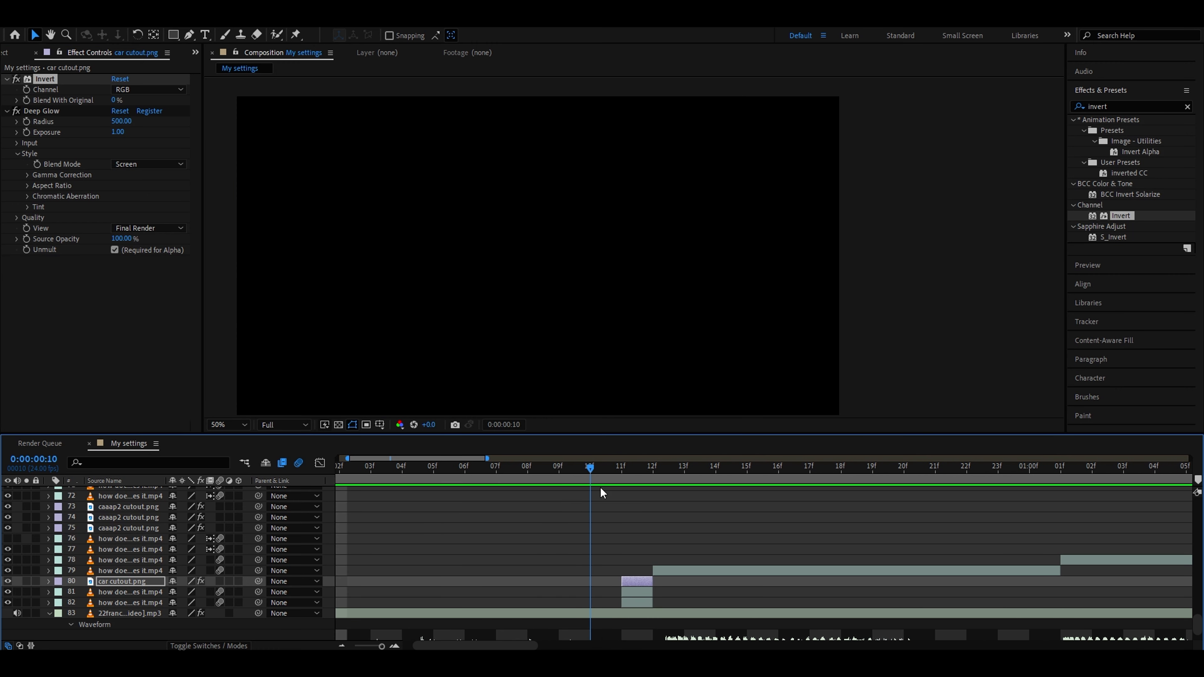
{"action": "left_click_drag", "start_coordinate": [503, 504], "coordinate": [621, 510]}
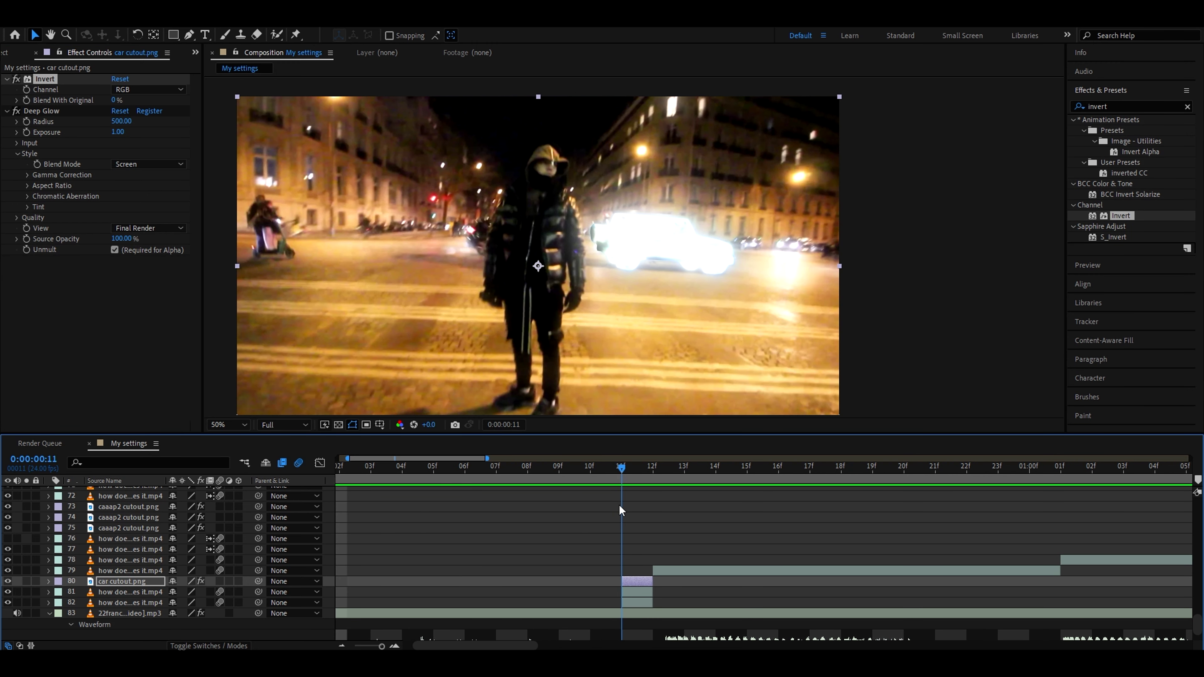
Duplicate the glowing car cutout layer and move the copy to start at frame 6.
{"action": "key", "text": "Page_Up"}
{"action": "key", "text": "Page_Up"}
{"action": "key", "text": "Page_Up"}
{"action": "key", "text": "Page_Up"}
{"action": "key", "text": "Page_Up"}
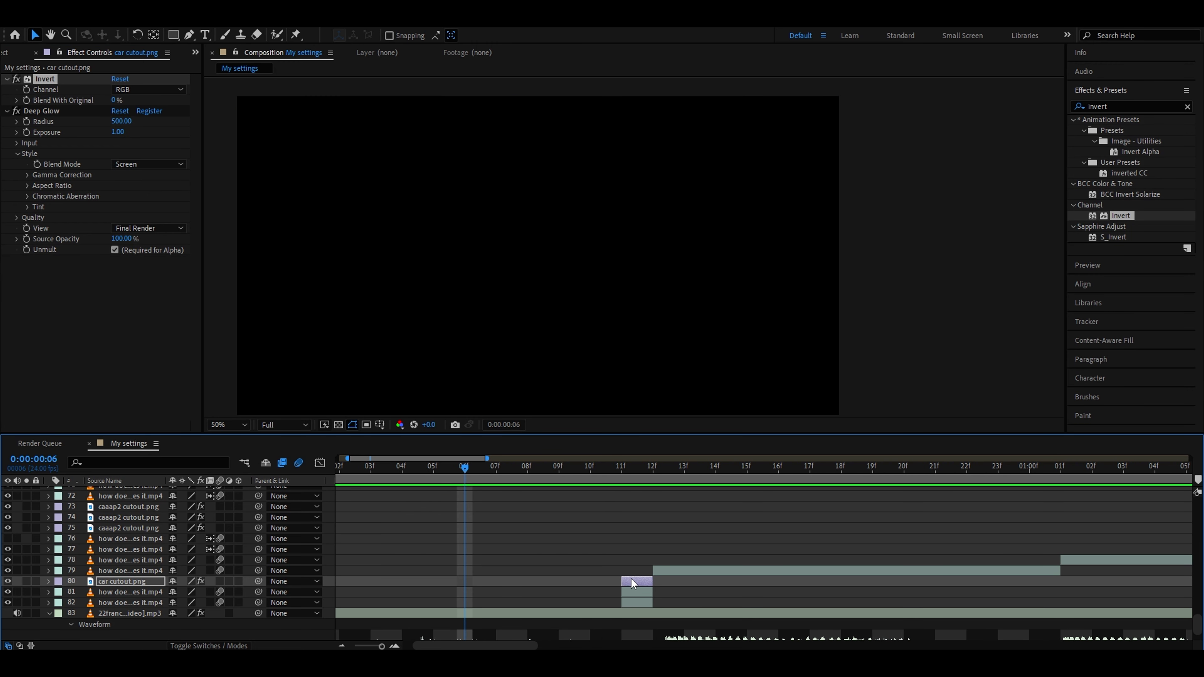
{"action": "key", "text": "ctrl+d"}
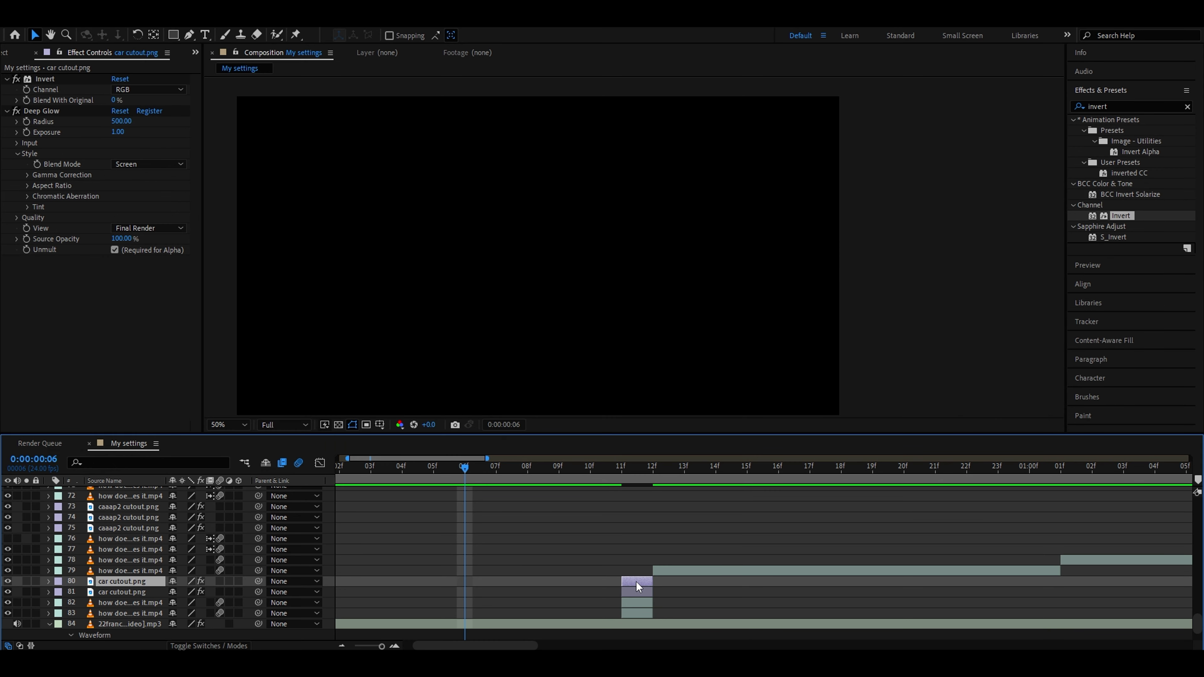
{"action": "left_click_drag", "start_coordinate": [638, 586], "coordinate": [491, 587]}
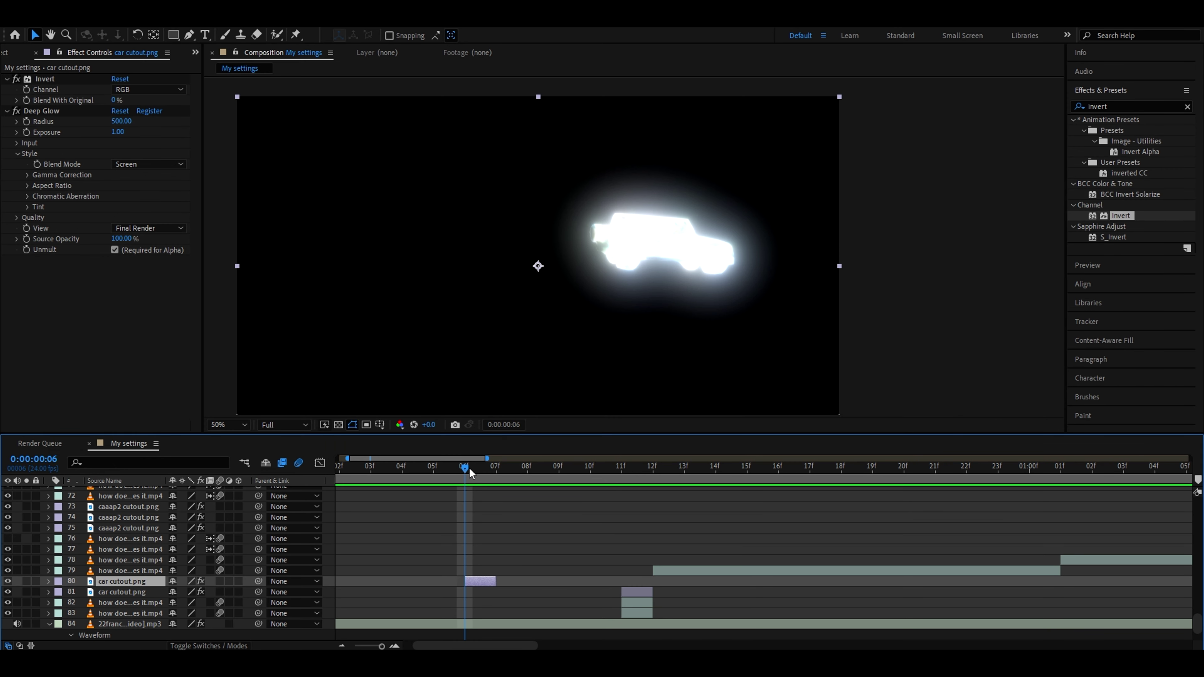
Duplicate the cutout layer at frame 6 and move the new copy two frames on to frame 8.
{"action": "left_click_drag", "start_coordinate": [484, 466], "coordinate": [478, 520]}
{"action": "key", "text": "ctrl+d"}
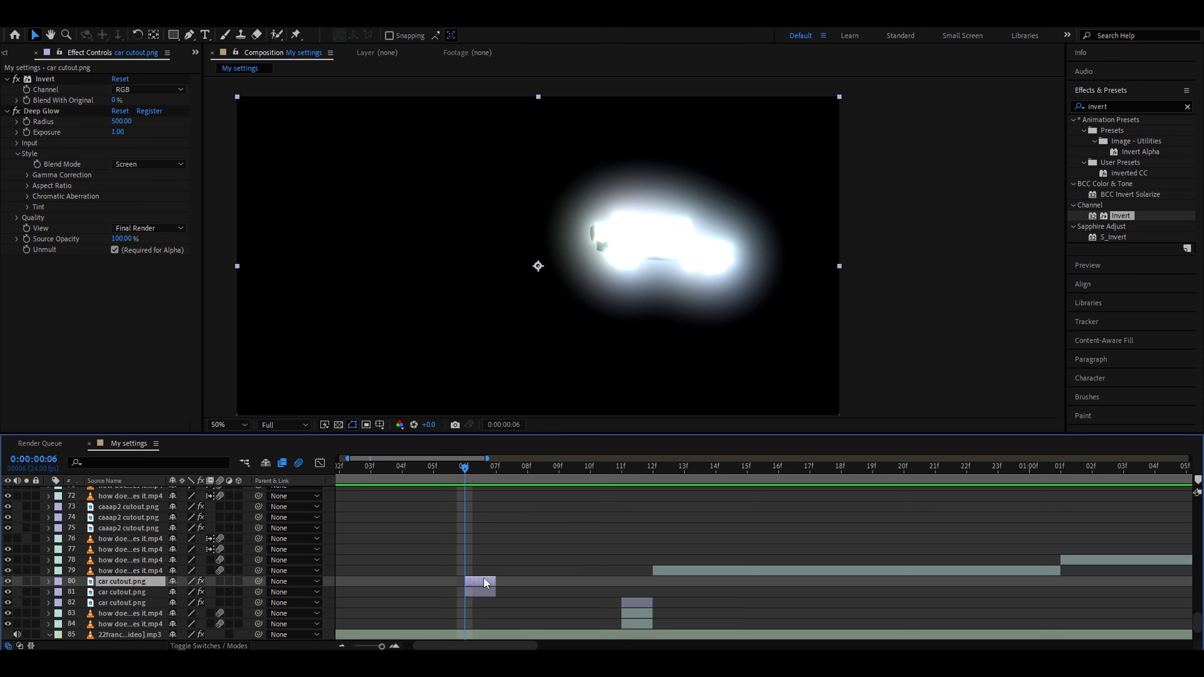
{"action": "key", "text": "alt+Page_Down"}
{"action": "key", "text": "alt+Page_Down"}
Deselect the layers and step through the timeline up to frame 13 to review the glowing car flashes before the clip.
{"action": "left_click_drag", "start_coordinate": [466, 469], "coordinate": [585, 497]}
{"action": "key", "text": "F2"}
{"action": "key", "text": "Page_Down"}
{"action": "key", "text": "Page_Down"}
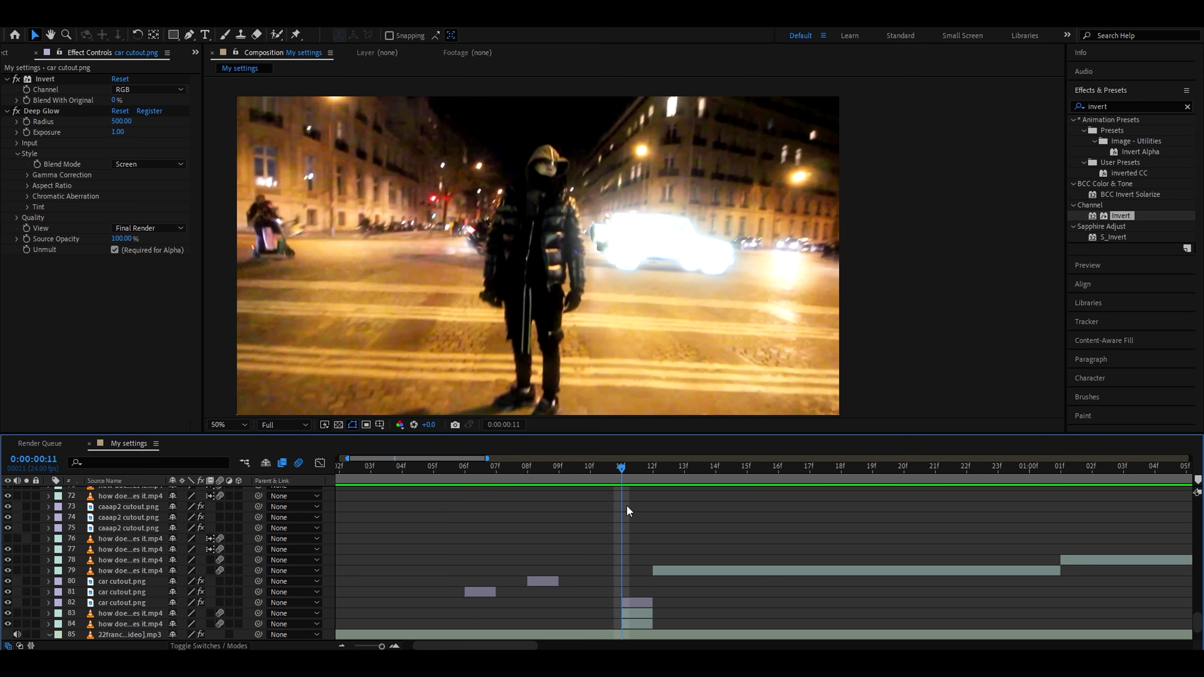
{"action": "left_click", "coordinate": [542, 205]}
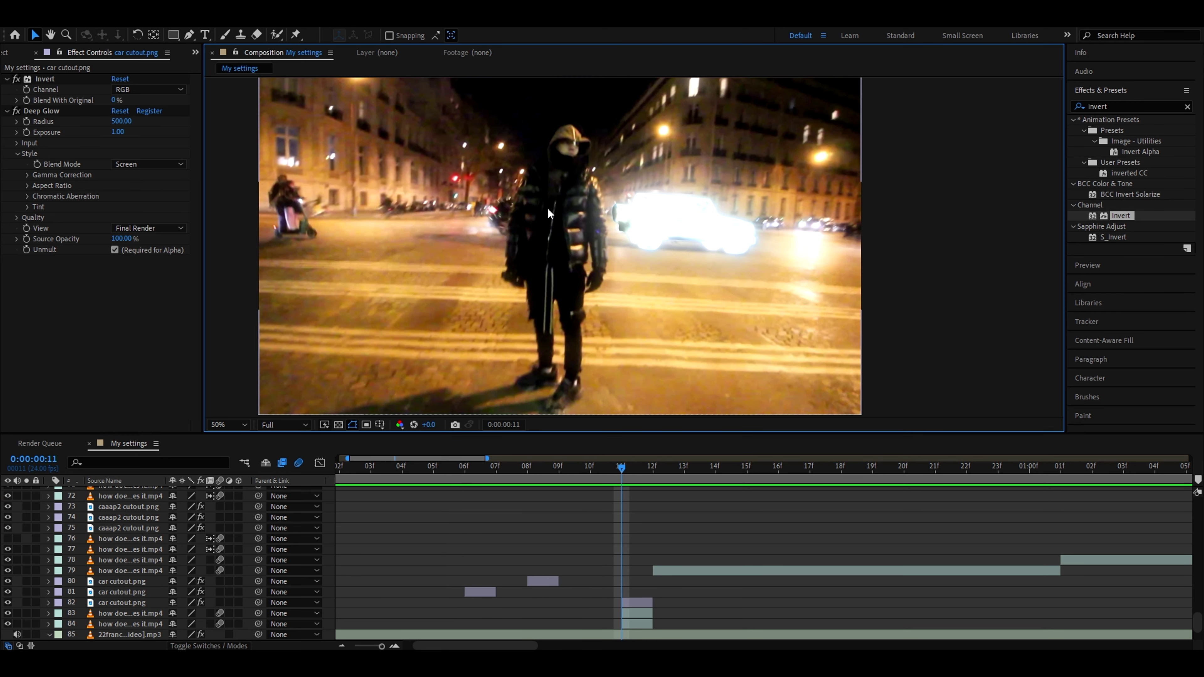
{"action": "key", "text": "Page_Down"}
{"action": "key", "text": "Page_Down"}
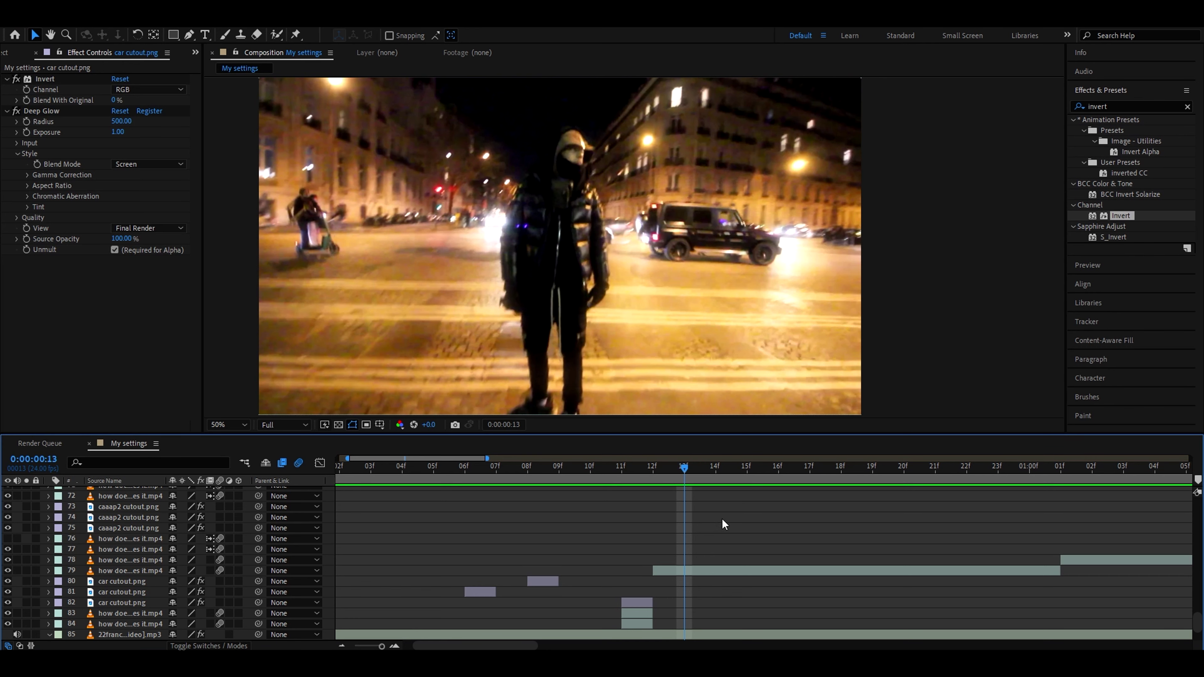
Split the main clip layer at frame 13 and return to frame 12.
{"action": "left_click", "coordinate": [711, 571]}
{"action": "key", "text": "ctrl+shift+d"}
{"action": "key", "text": "Page_Up"}
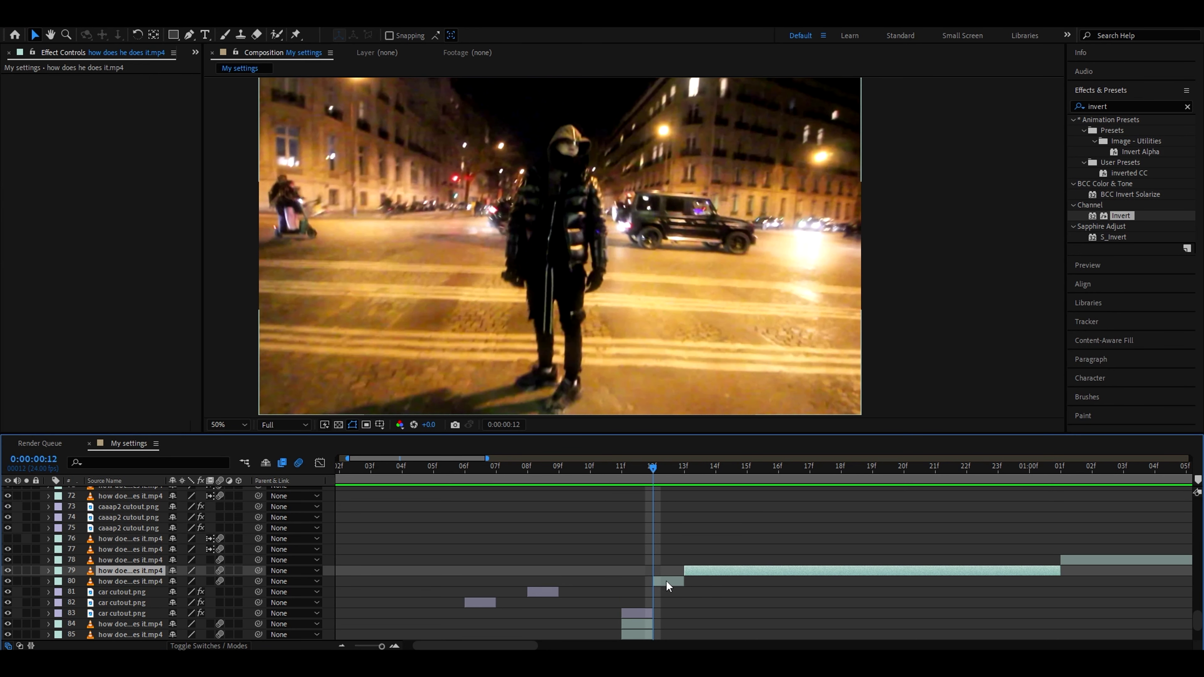
Draw a Pen mask around the standing person on the one-frame clip piece at frame 12.
{"action": "left_click", "coordinate": [668, 585]}
{"action": "left_click", "coordinate": [188, 36]}
{"action": "scroll", "coordinate": [558, 294], "scroll_direction": "up", "scroll_amount": 4}
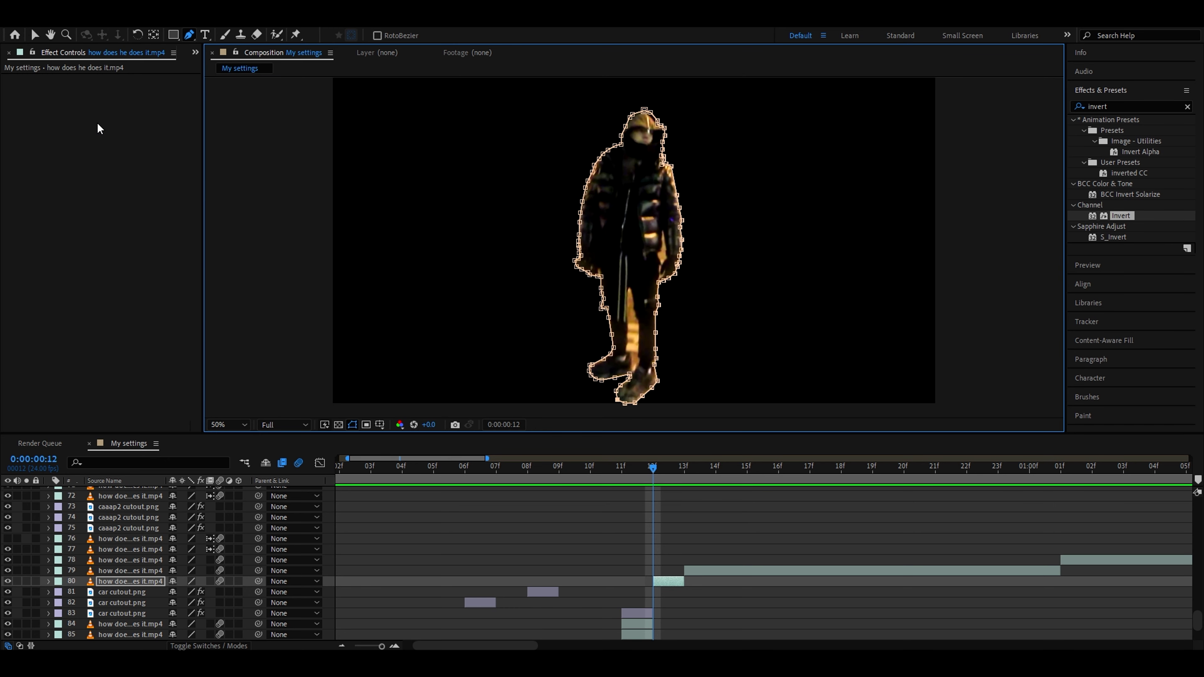
{"action": "left_click", "coordinate": [34, 35]}
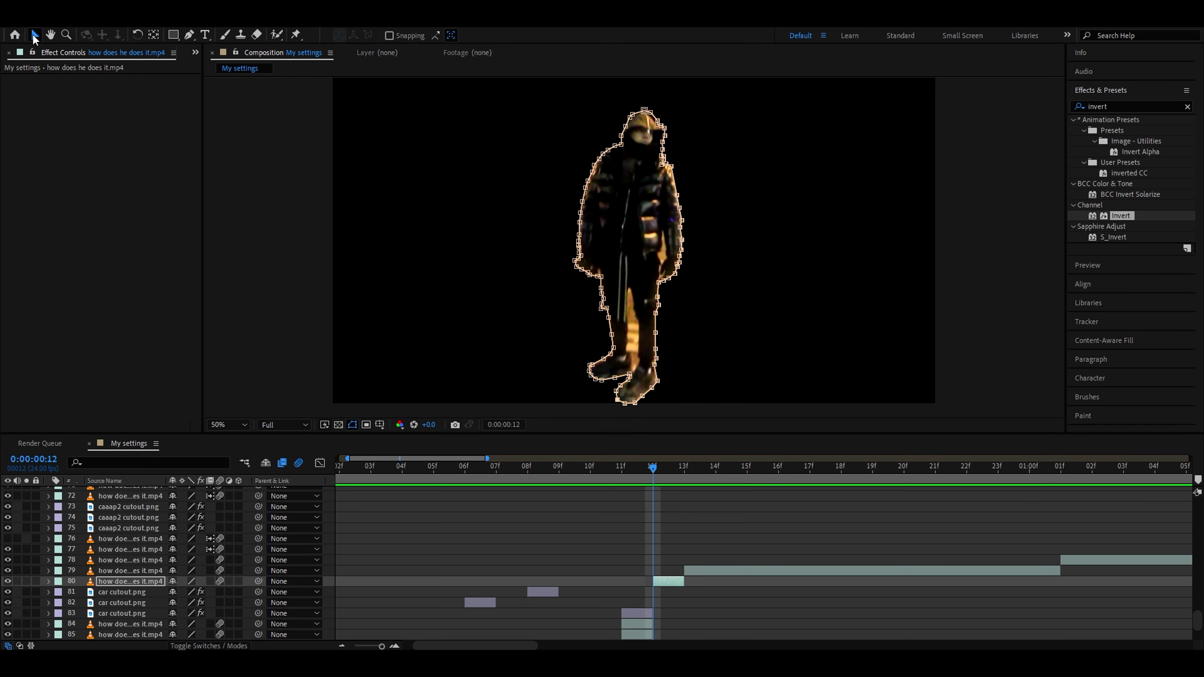
Show the transparency grid and queue the current frame for saving as a file.
{"action": "left_click", "coordinate": [338, 425]}
{"action": "left_click", "coordinate": [66, 22]}
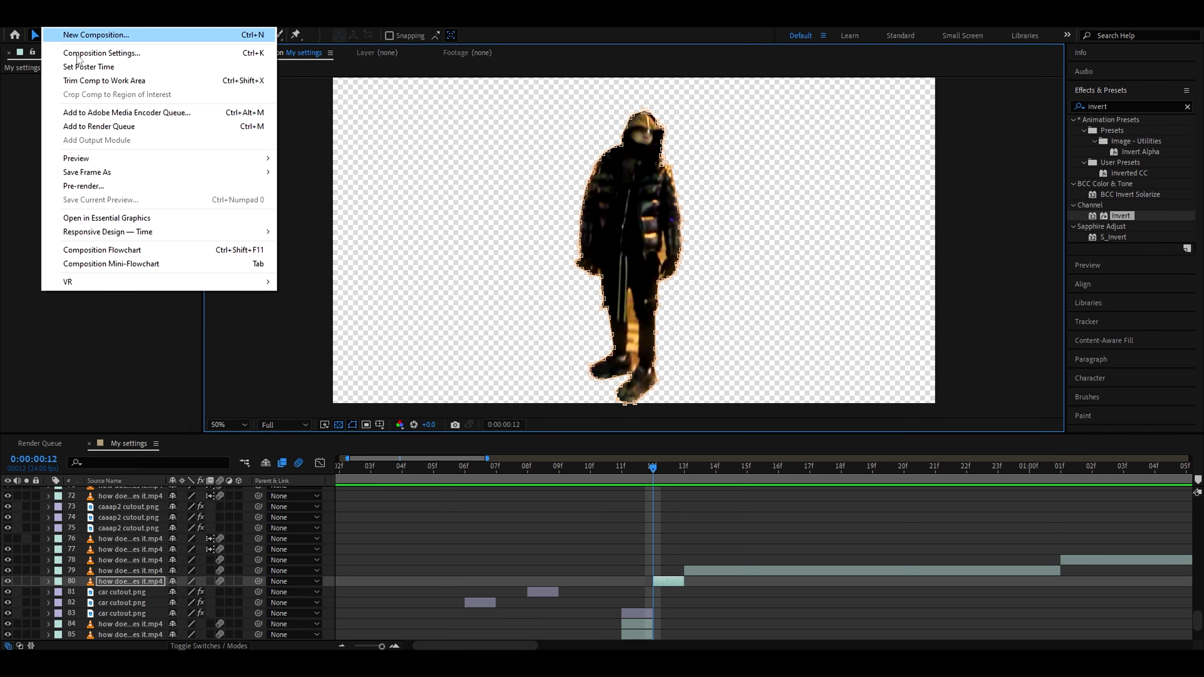
{"action": "mouse_move", "coordinate": [91, 173]}
{"action": "left_click", "coordinate": [324, 172]}
{"action": "scroll", "coordinate": [250, 589], "scroll_direction": "down", "scroll_amount": 1}
Render the queued frame in PNG Sequence format with RGB + Alpha channels, saved as Yeat cutout.png in the cutouts folder.
{"action": "left_click", "coordinate": [107, 630]}
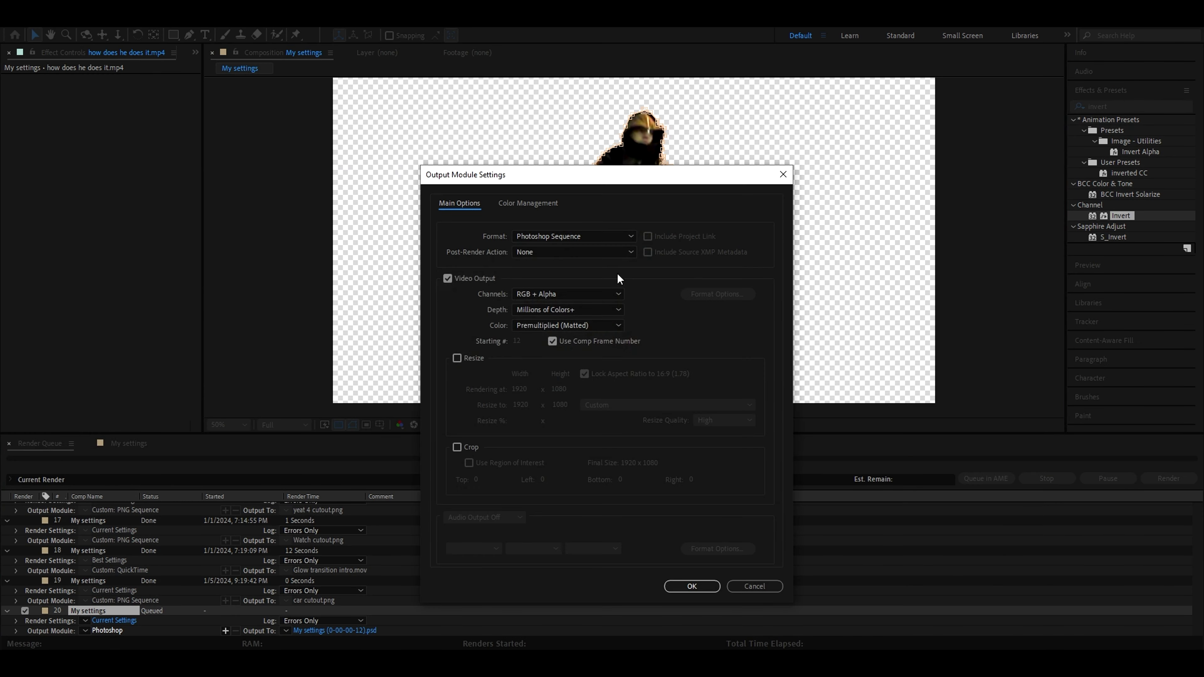
{"action": "left_click", "coordinate": [581, 236]}
{"action": "left_click", "coordinate": [532, 346]}
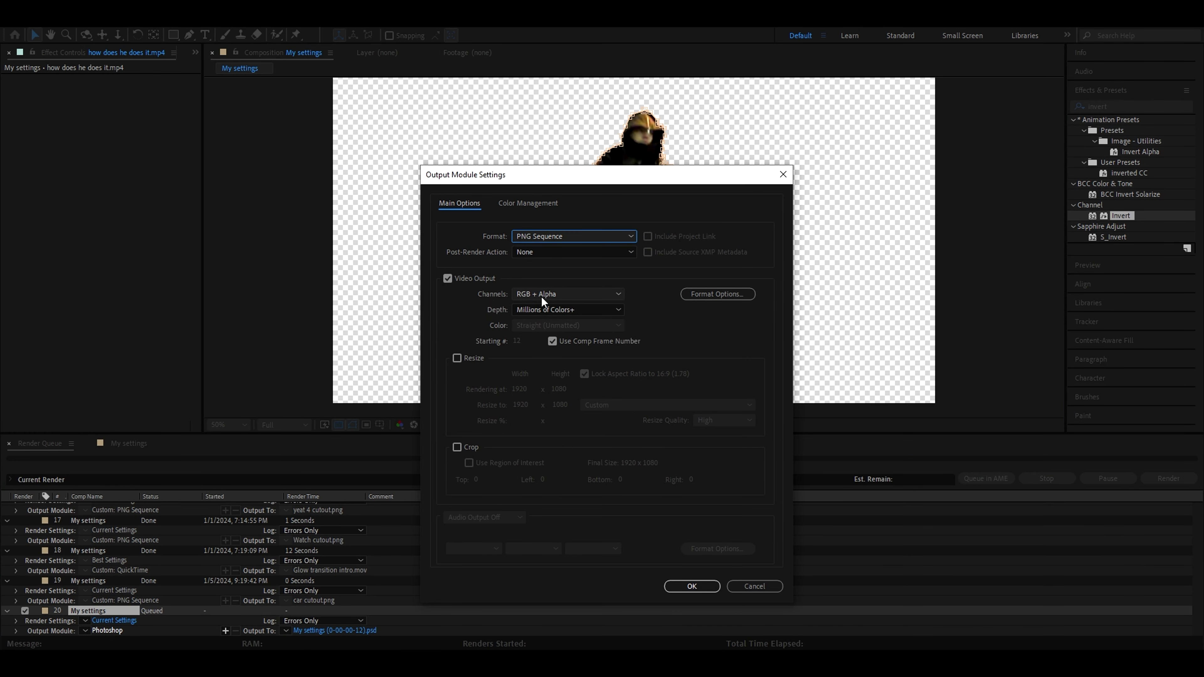
{"action": "left_click", "coordinate": [673, 588]}
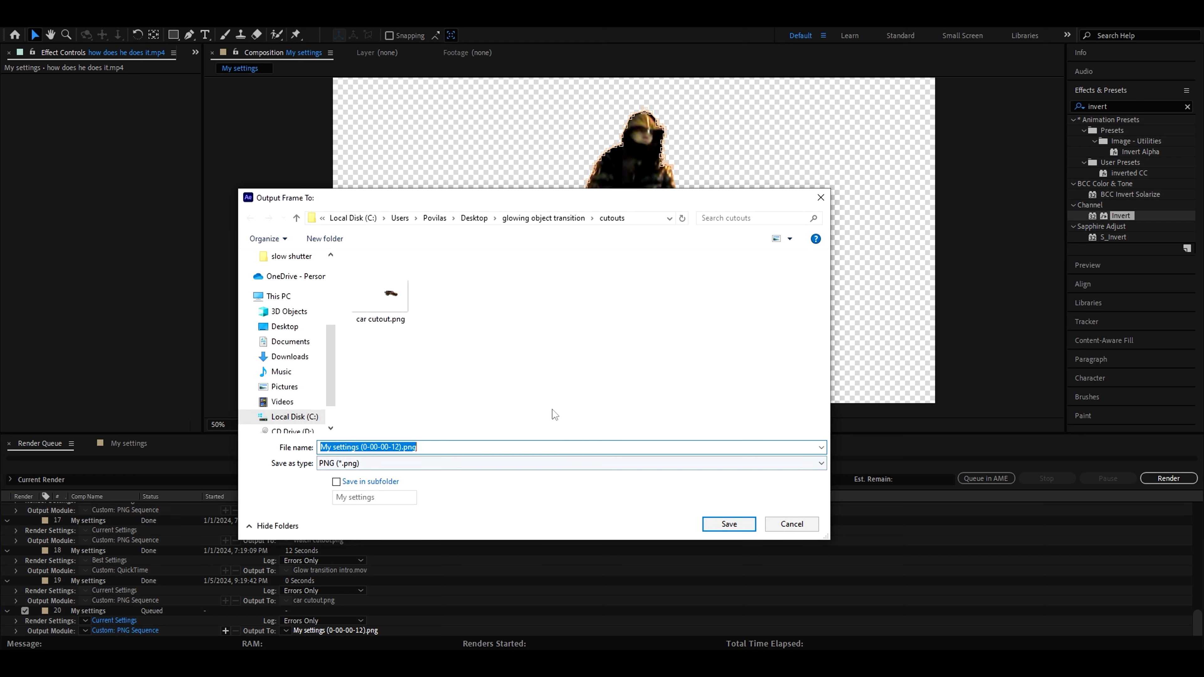
{"action": "left_click", "coordinate": [744, 521]}
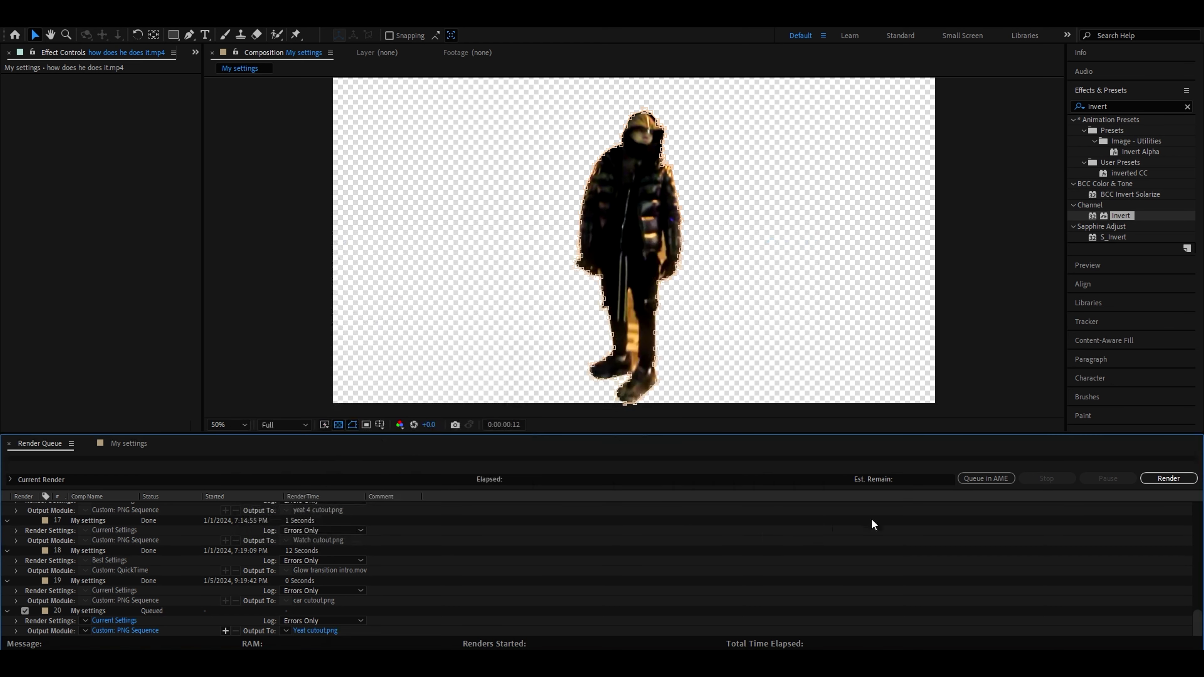
{"action": "left_click", "coordinate": [1167, 479]}
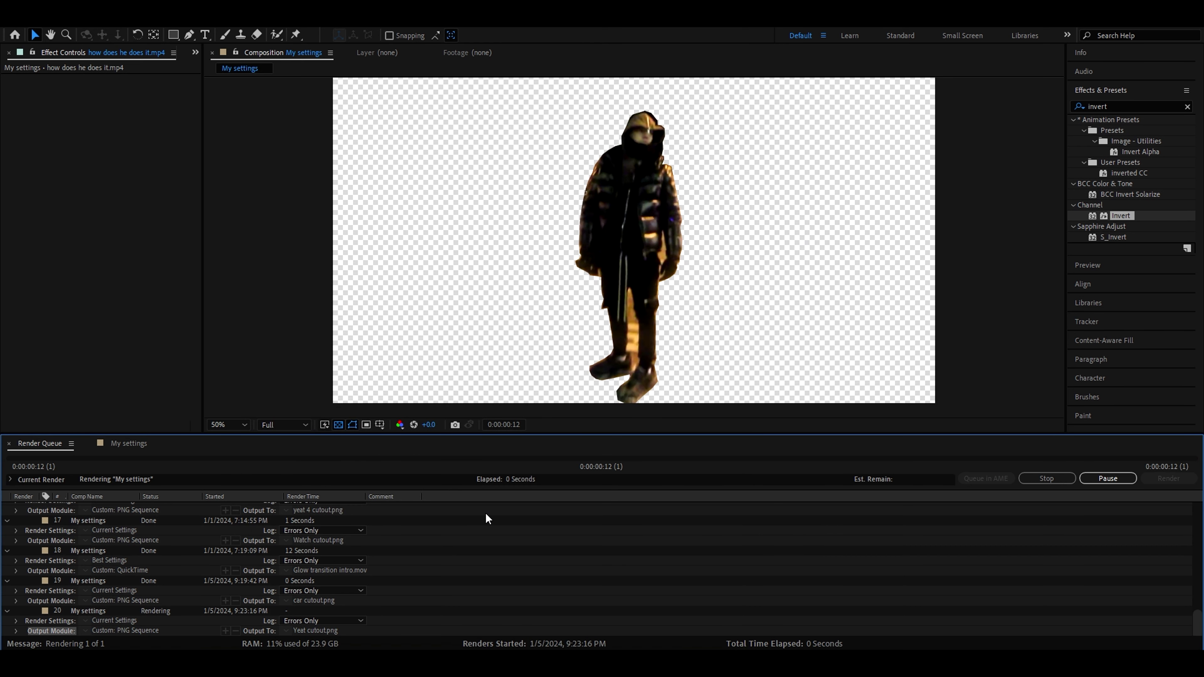
Import Yeat cutout.png, place it above the masked clip piece and trim it to frame 12 only.
{"action": "left_click", "coordinate": [121, 444]}
{"action": "key", "text": "ctrl+i"}
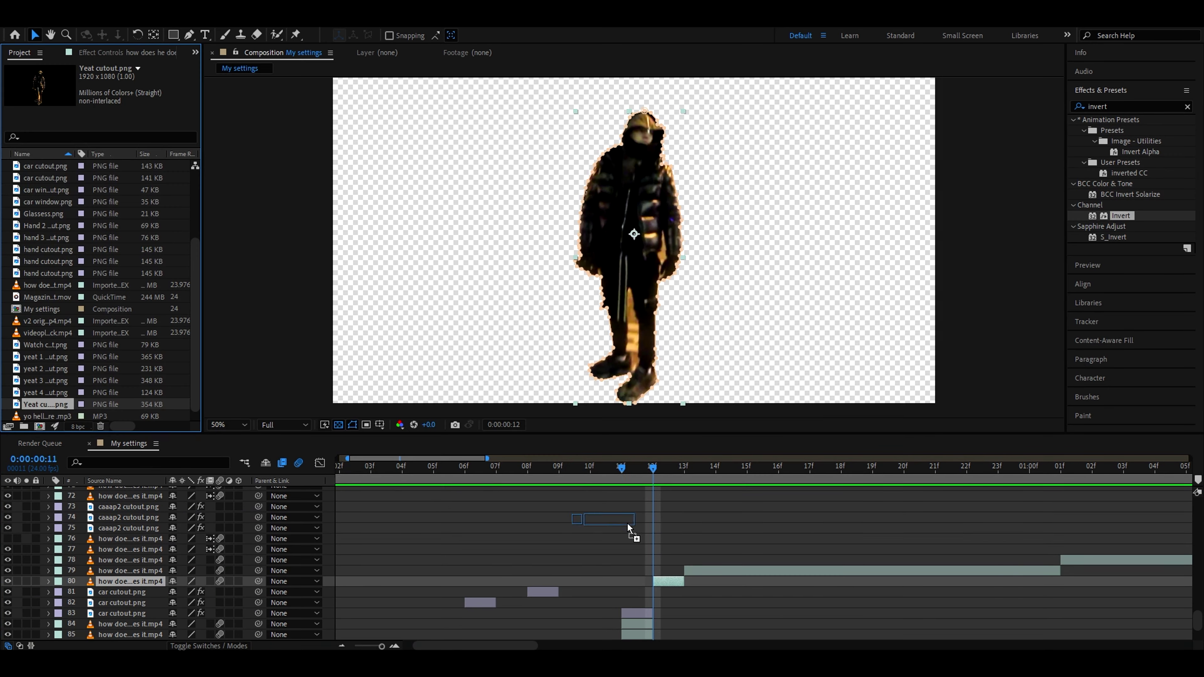
{"action": "left_click_drag", "start_coordinate": [635, 528], "coordinate": [681, 586]}
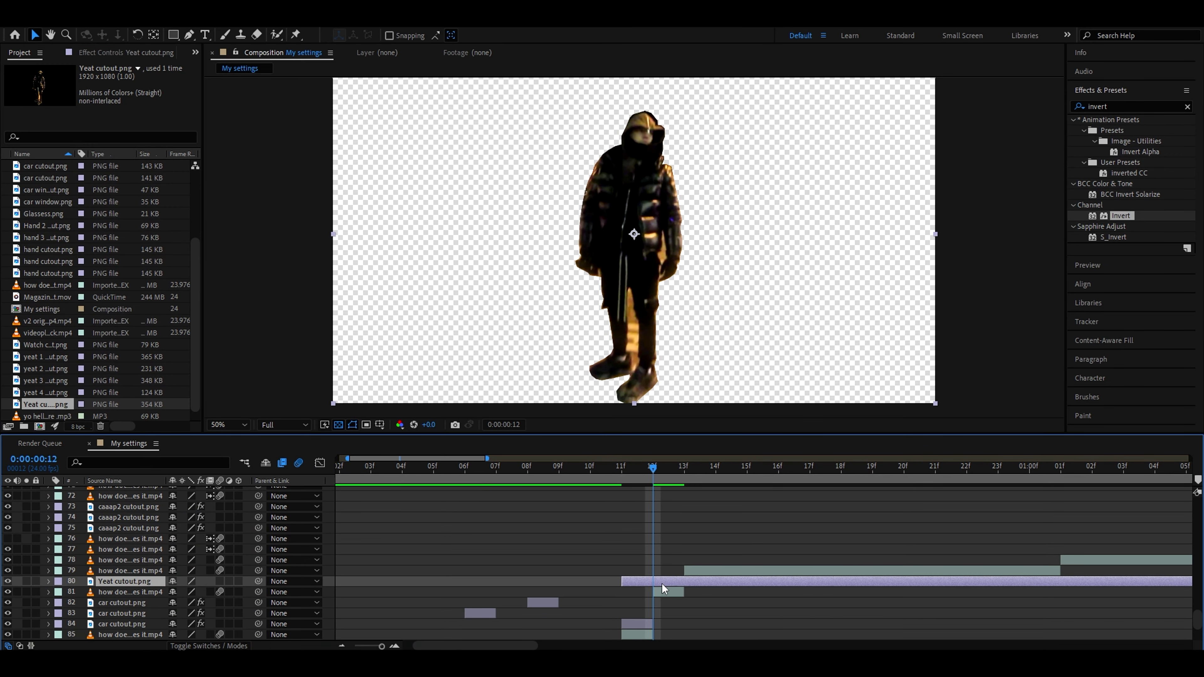
{"action": "key", "text": "alt+bracketleft"}
{"action": "key", "text": "alt+bracketright"}
Delete Mask 1 from the one-frame clip piece beneath the Yeat cutout.png layer.
{"action": "left_click", "coordinate": [664, 592]}
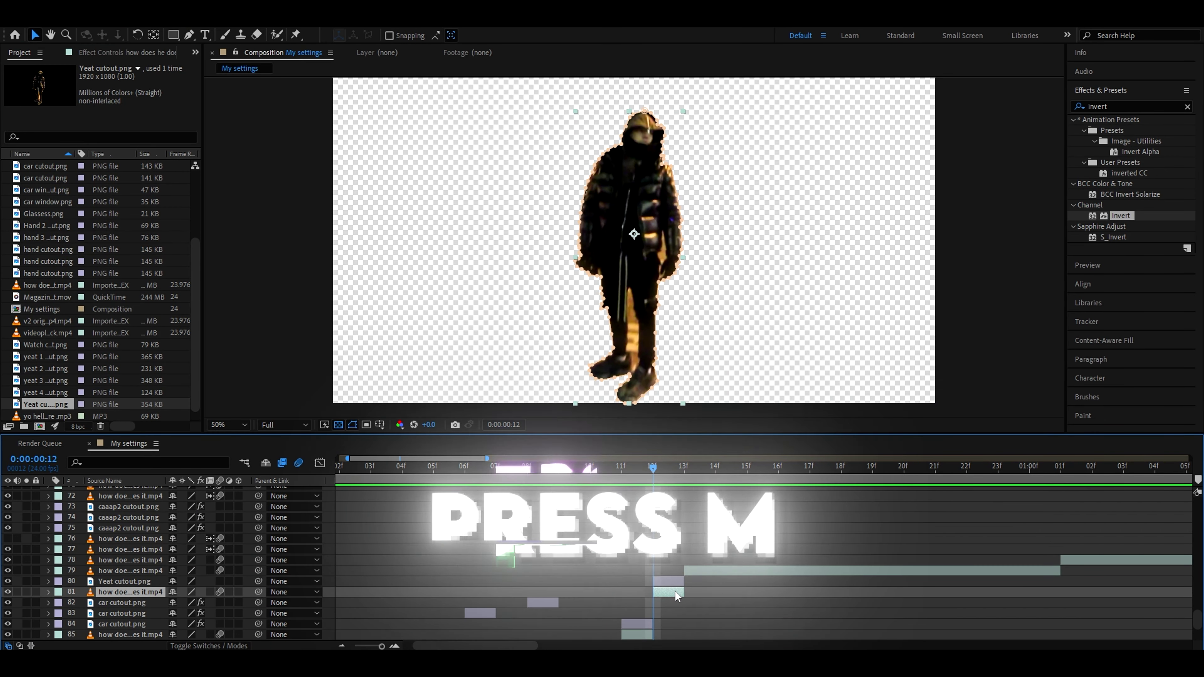
{"action": "key", "text": "m"}
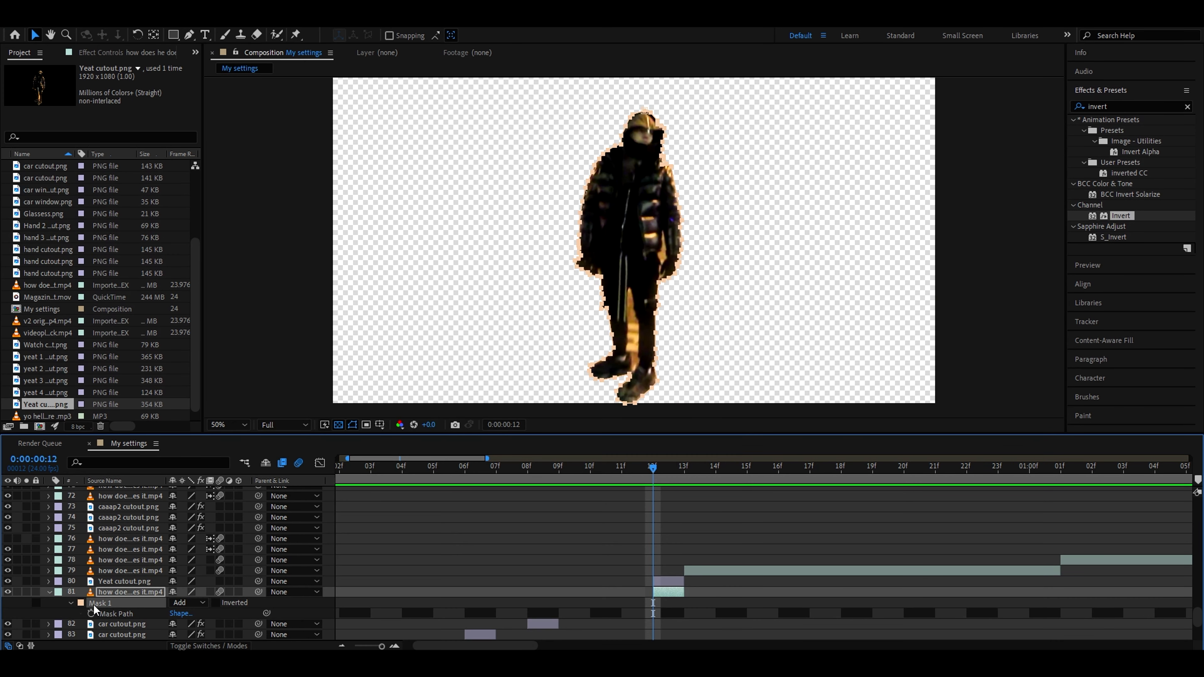
{"action": "key", "text": "Delete"}
Apply the Deep Glow effect to the Yeat cutout.png layer.
{"action": "left_click", "coordinate": [124, 581]}
{"action": "left_click", "coordinate": [1121, 106]}
{"action": "type", "text": "deep"}
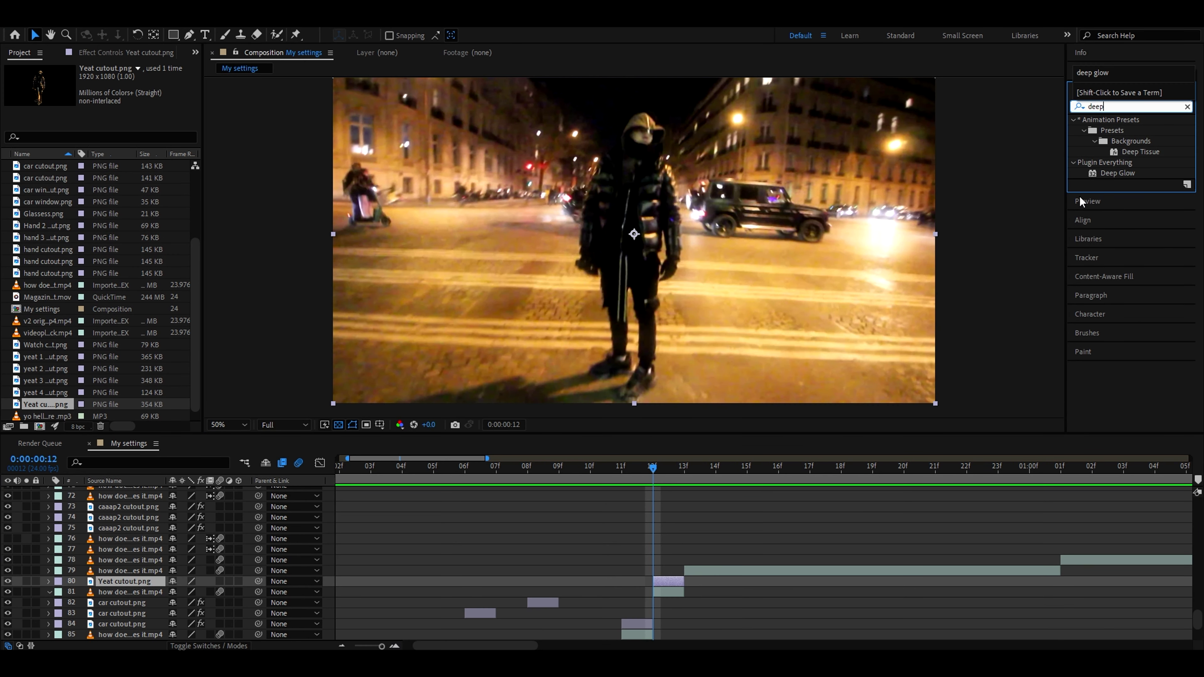
{"action": "left_click_drag", "start_coordinate": [1125, 174], "coordinate": [631, 582]}
Add the S_Invert effect above Deep Glow on the Yeat cutout.png layer.
{"action": "left_click_drag", "start_coordinate": [1107, 107], "coordinate": [1041, 118]}
{"action": "type", "text": "inver"}
{"action": "left_click_drag", "start_coordinate": [1112, 239], "coordinate": [32, 232]}
{"action": "left_click_drag", "start_coordinate": [50, 80], "coordinate": [48, 78]}
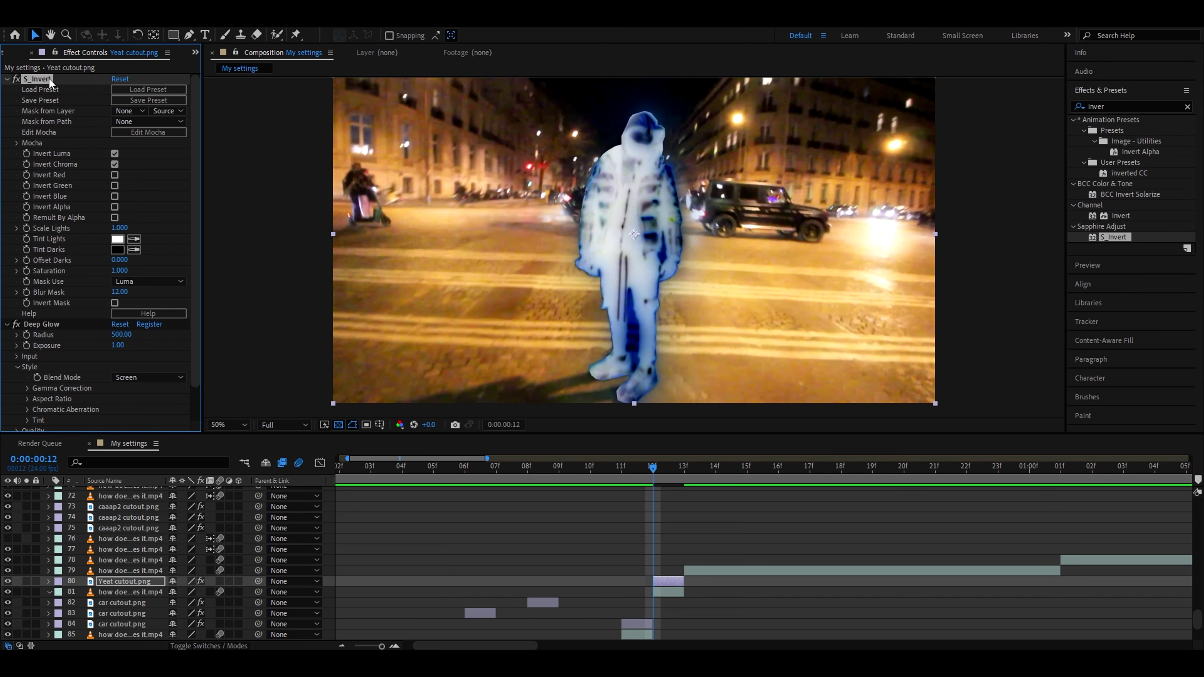
{"action": "scroll", "coordinate": [607, 545], "scroll_direction": "down", "scroll_amount": 2}
{"action": "left_click", "coordinate": [633, 571]}
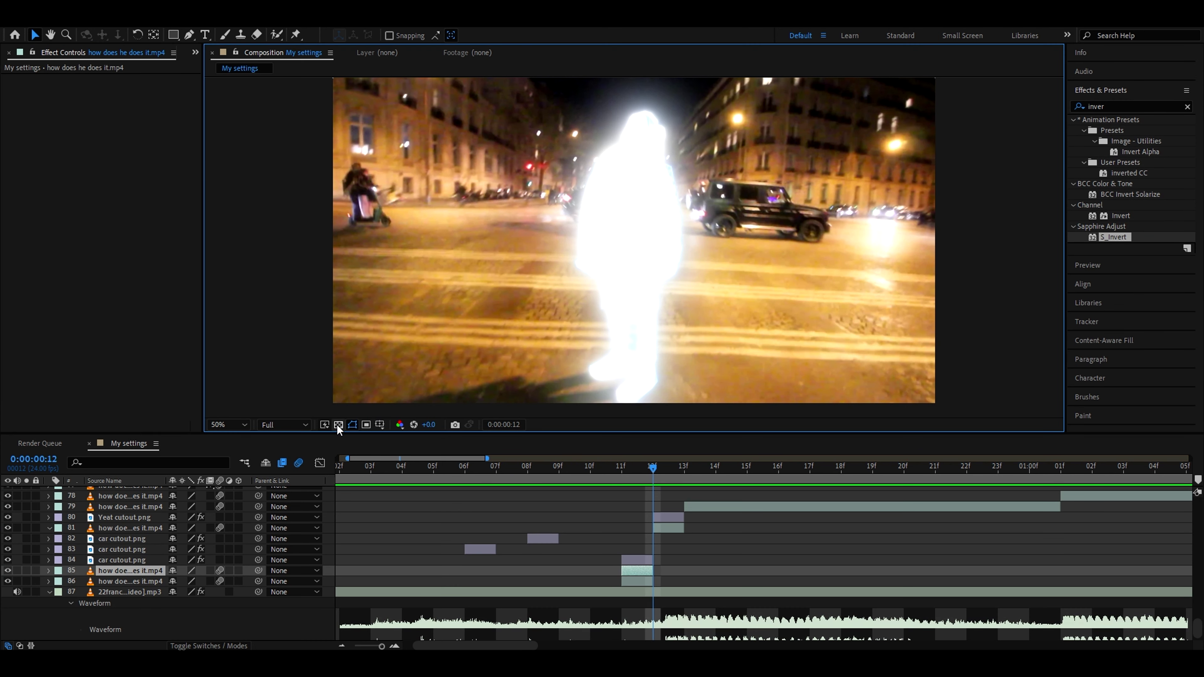
Duplicate the glowing Yeat cutout.png layer and move the copy to start at frame 7.
{"action": "left_click", "coordinate": [664, 517]}
{"action": "key", "text": "ctrl+d"}
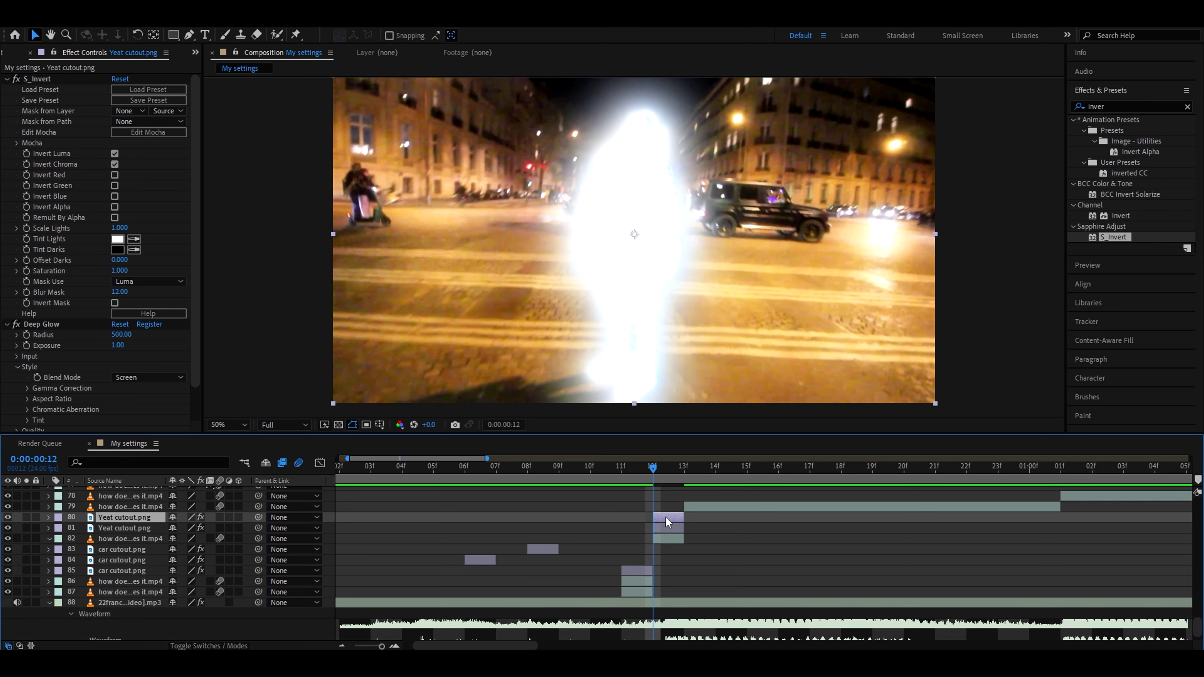
{"action": "left_click_drag", "start_coordinate": [654, 467], "coordinate": [498, 501]}
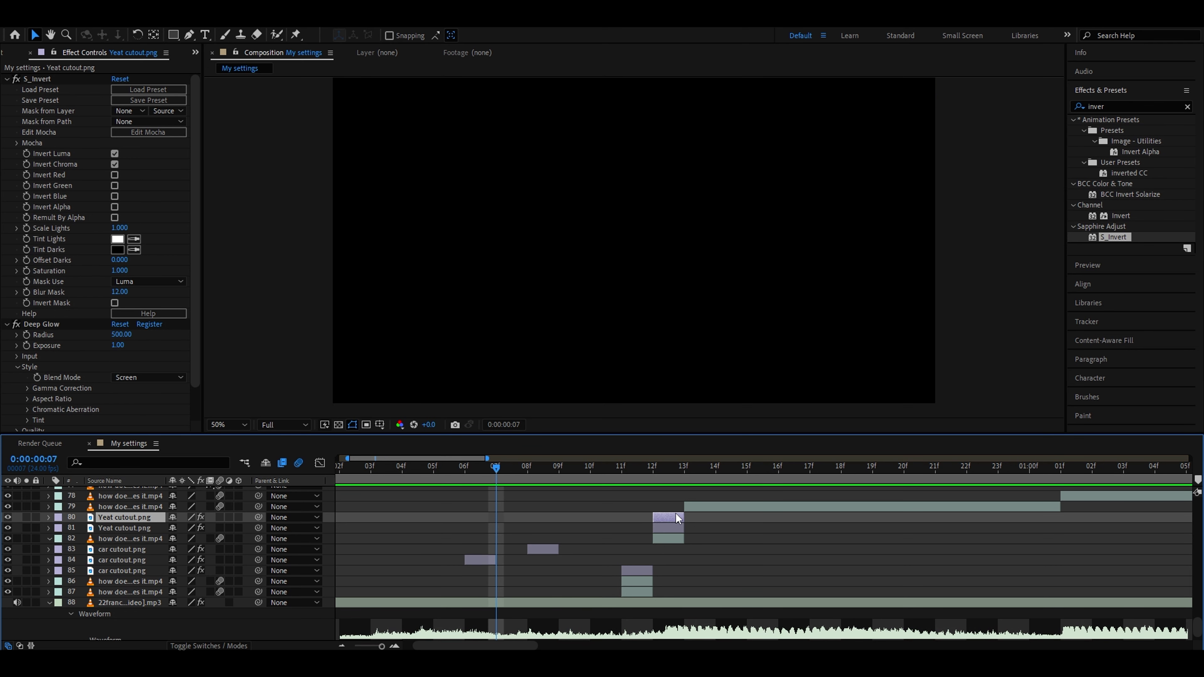
{"action": "left_click_drag", "start_coordinate": [676, 516], "coordinate": [510, 521]}
{"action": "left_click_drag", "start_coordinate": [493, 467], "coordinate": [453, 473]}
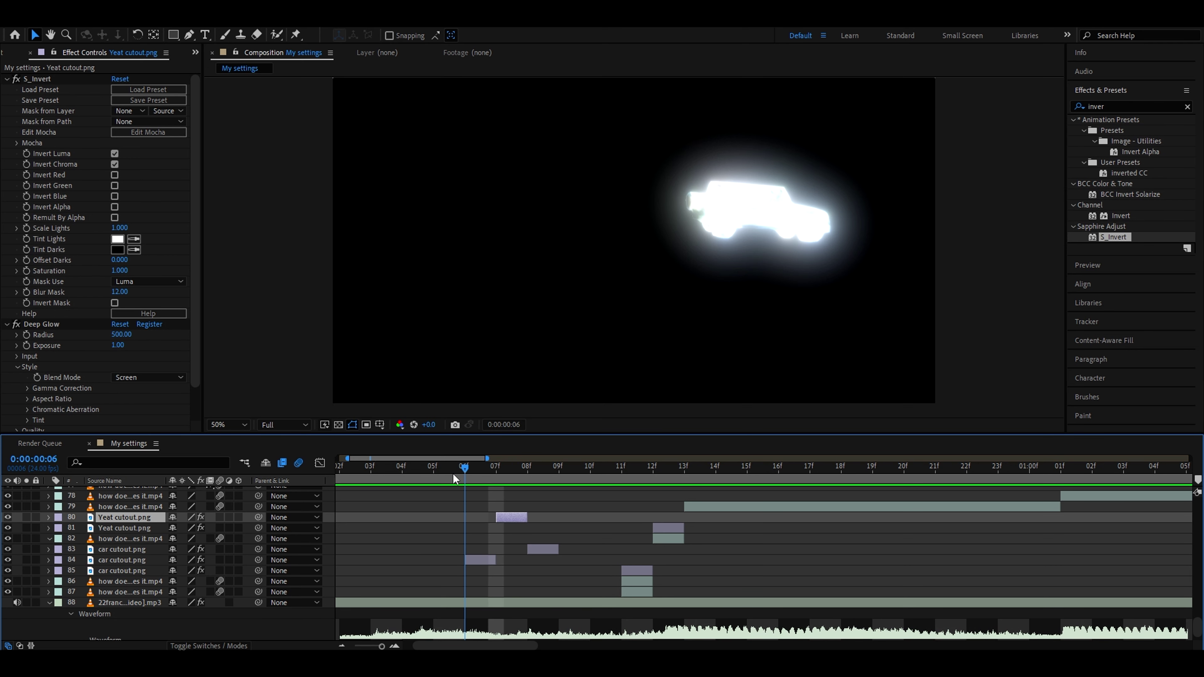
{"action": "left_click", "coordinate": [493, 467]}
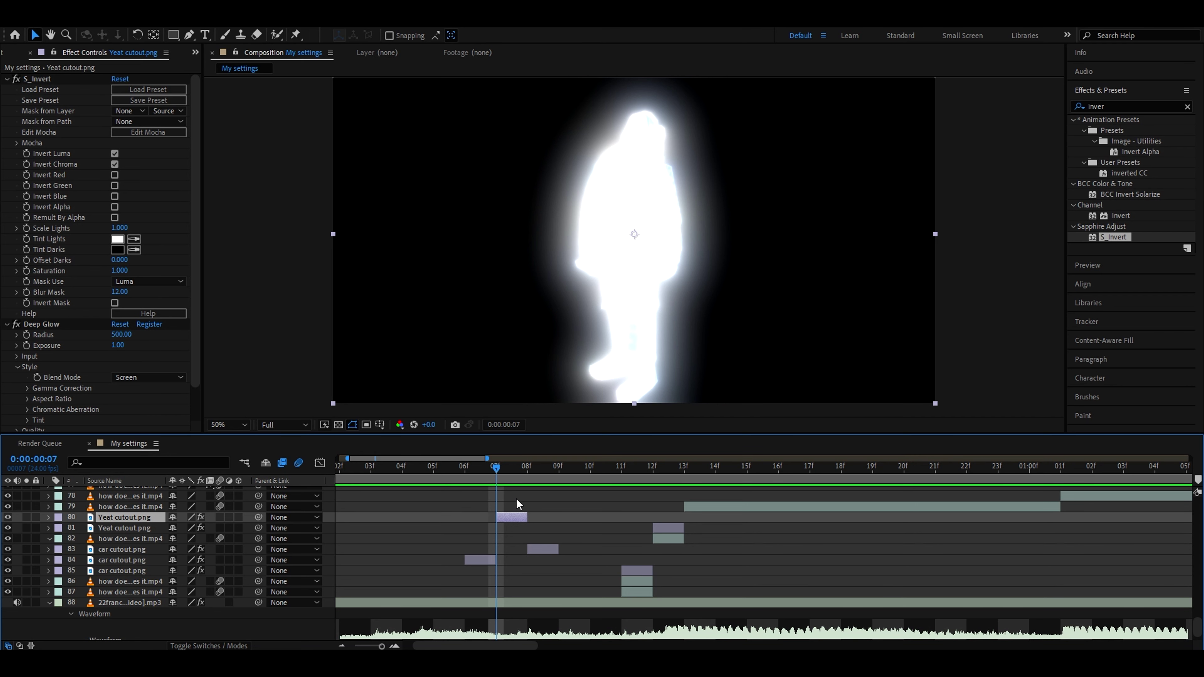
Duplicate the Yeat cutout.png layer at frame 7, move the new copy two frames on to frame 9, and review the flashes.
{"action": "key", "text": "ctrl+d"}
{"action": "key", "text": "alt+Page_Down"}
{"action": "key", "text": "alt+Page_Down"}
{"action": "left_click", "coordinate": [533, 480]}
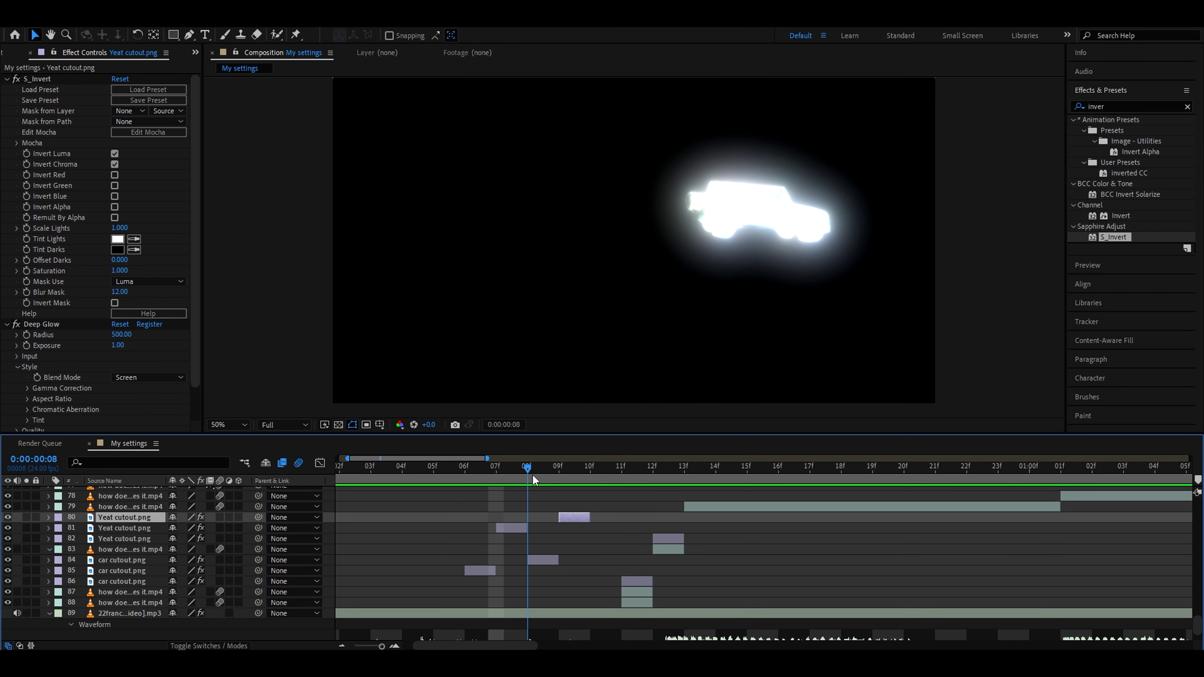
{"action": "left_click", "coordinate": [559, 481]}
{"action": "left_click", "coordinate": [592, 486]}
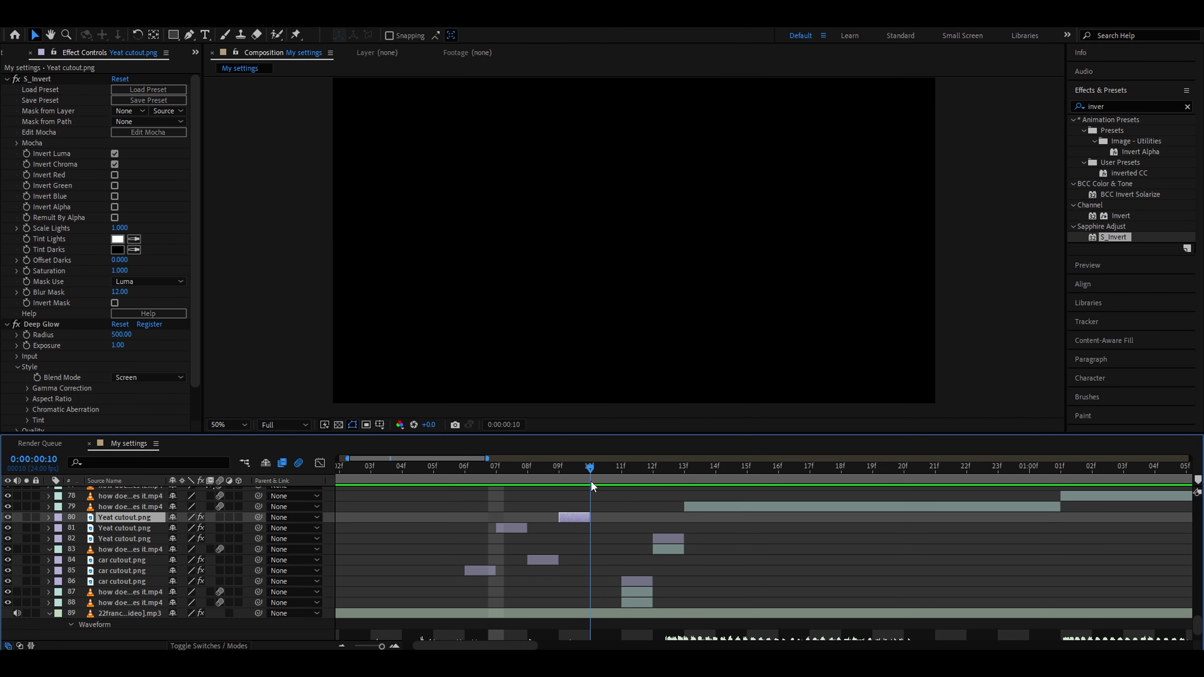
{"action": "left_click", "coordinate": [623, 486]}
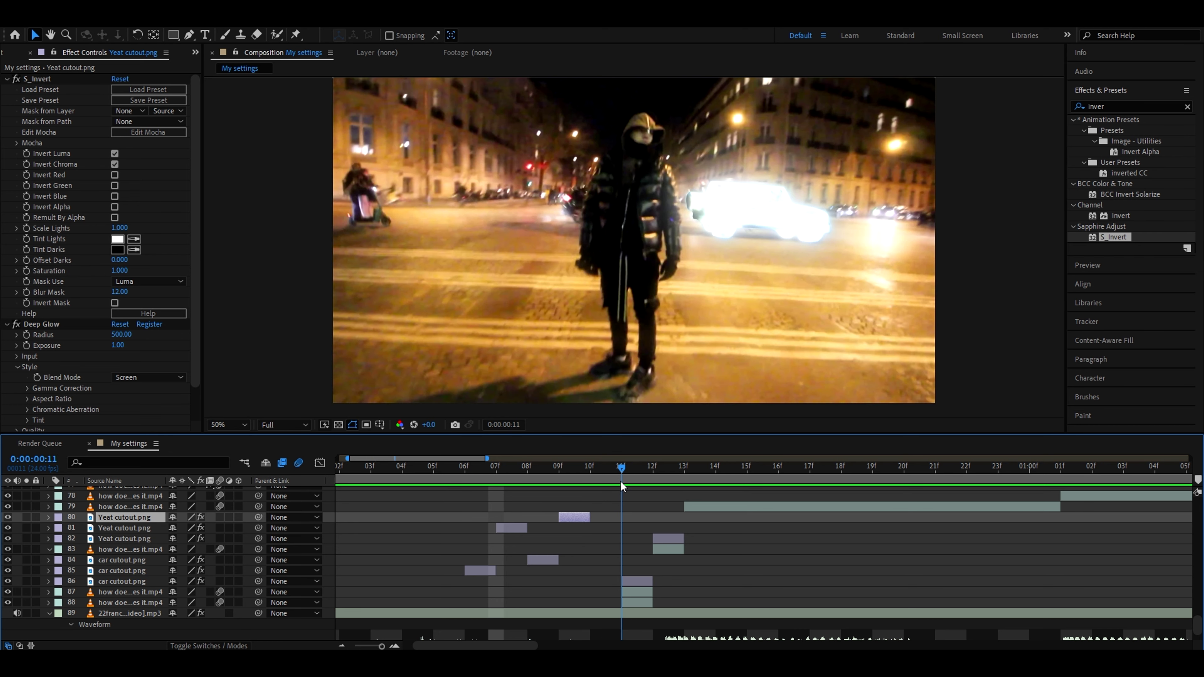
{"action": "left_click", "coordinate": [662, 484]}
{"action": "left_click_drag", "start_coordinate": [662, 484], "coordinate": [772, 481]}
Duplicate the car cutout.png layer at frame 11 and place the copy above the main clip in the layer stack.
{"action": "left_click", "coordinate": [622, 469]}
{"action": "left_click", "coordinate": [632, 584]}
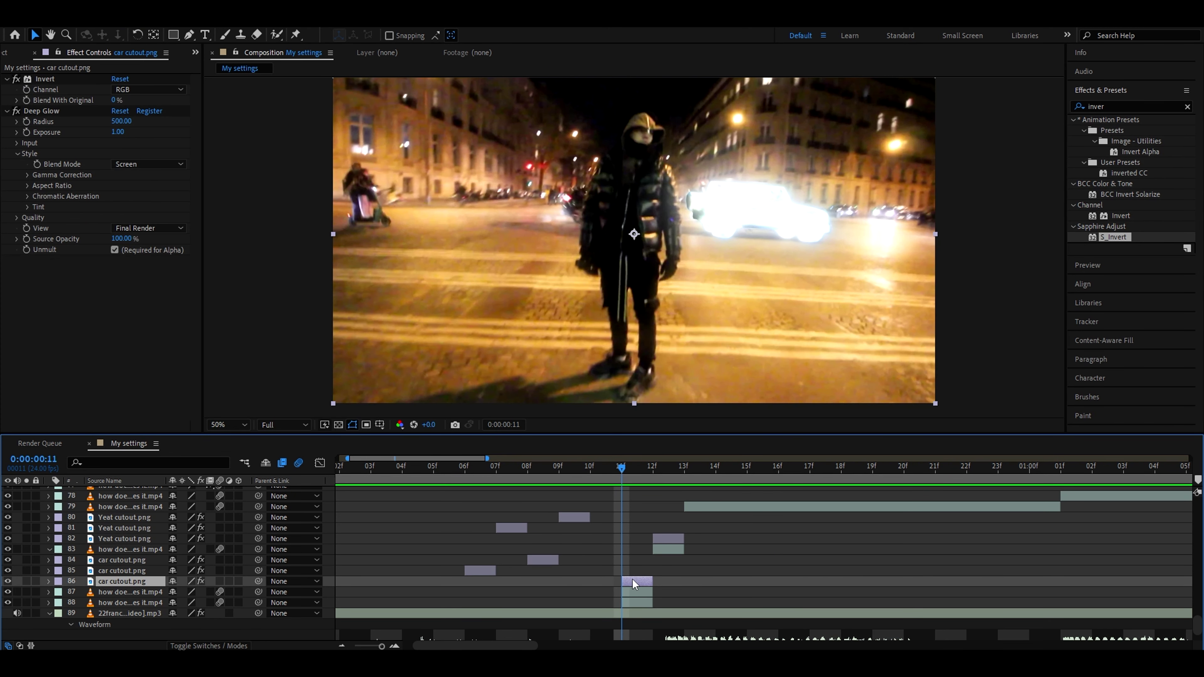
{"action": "key", "text": "ctrl+d"}
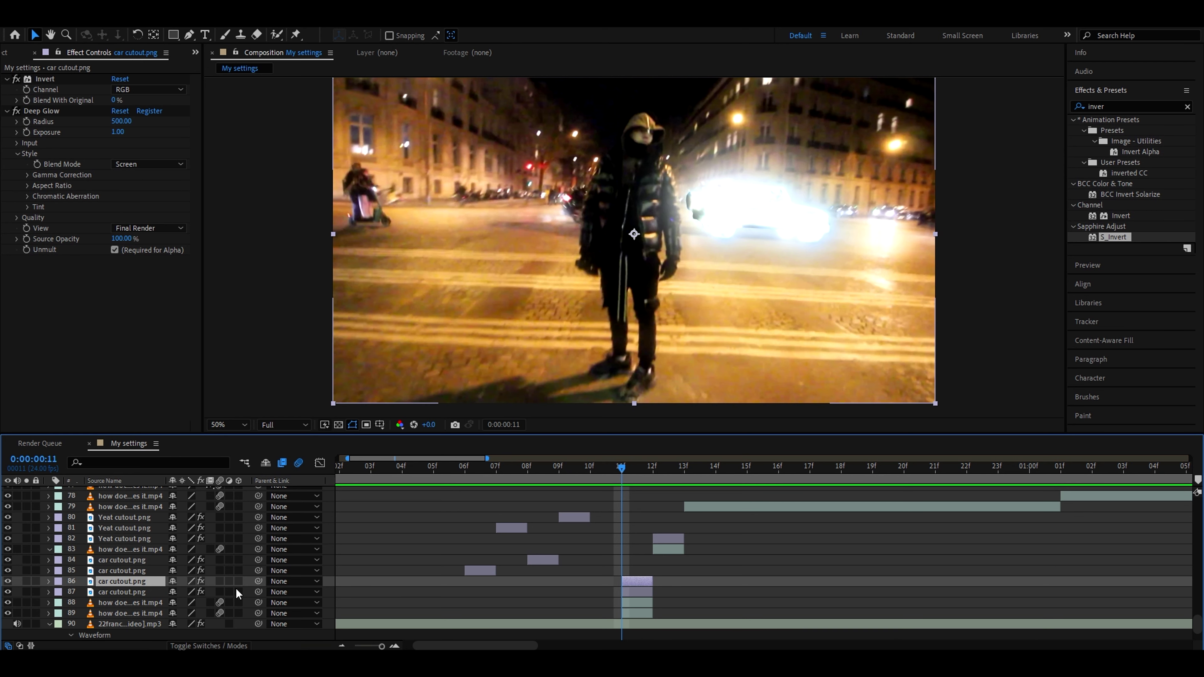
{"action": "left_click_drag", "start_coordinate": [136, 582], "coordinate": [162, 555]}
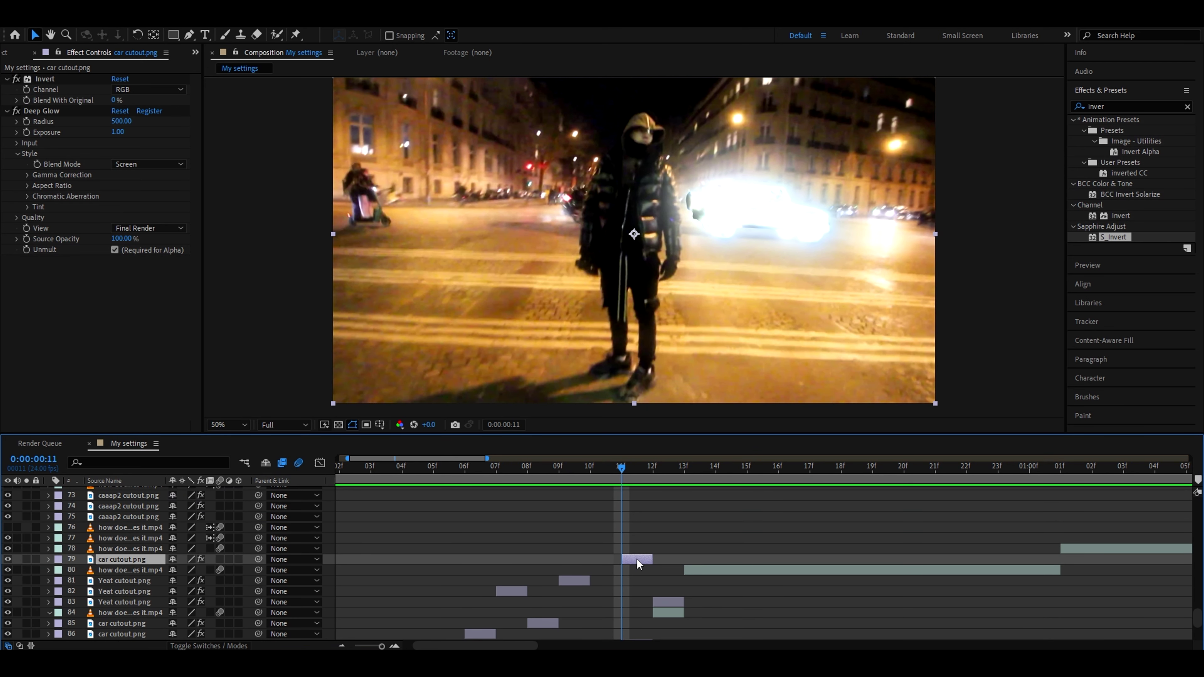
Move the new car cutout copy to frame 15 and reposition it over the car in the clip.
{"action": "left_click_drag", "start_coordinate": [637, 560], "coordinate": [764, 560]}
{"action": "left_click", "coordinate": [748, 484]}
{"action": "left_click_drag", "start_coordinate": [742, 207], "coordinate": [784, 223]}
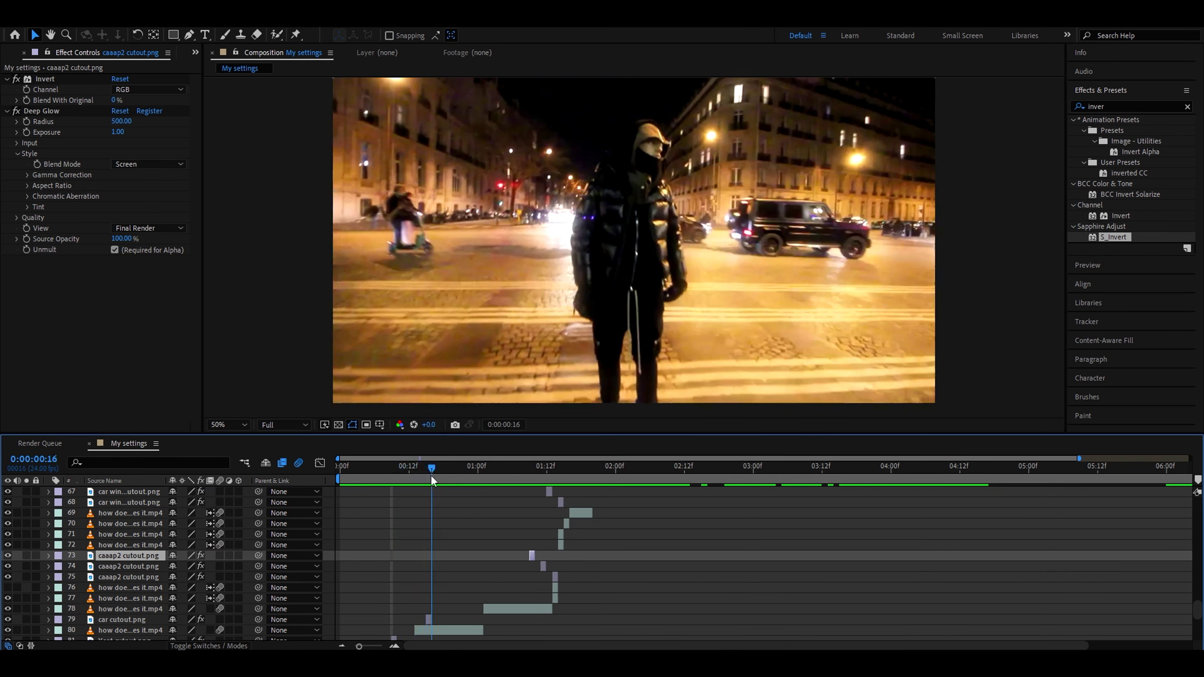
At frame 18, add an adjustment layer above the main clip and search the effects and presets for "halloween".
{"action": "mouse_move", "coordinate": [431, 474]}
{"action": "left_mouse_down"}
{"action": "mouse_move", "coordinate": [452, 472]}
{"action": "mouse_move", "coordinate": [413, 473]}
{"action": "mouse_move", "coordinate": [443, 467]}
{"action": "left_mouse_up"}
{"action": "left_click", "coordinate": [463, 631]}
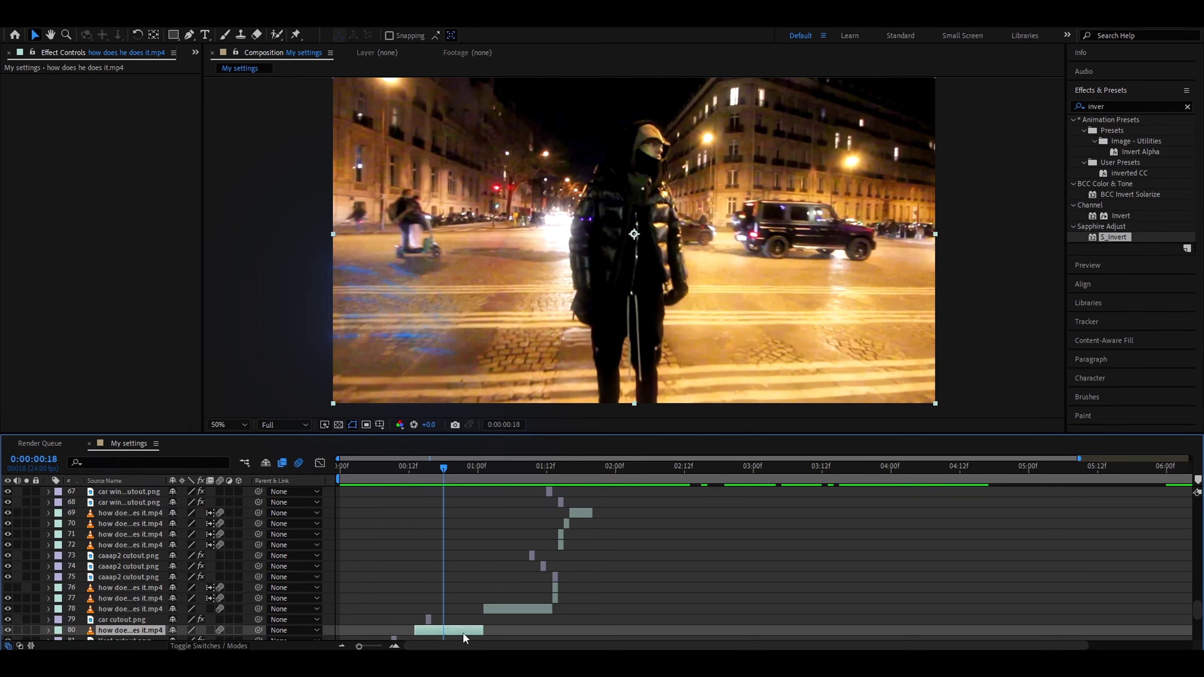
{"action": "key", "text": "ctrl+alt+y"}
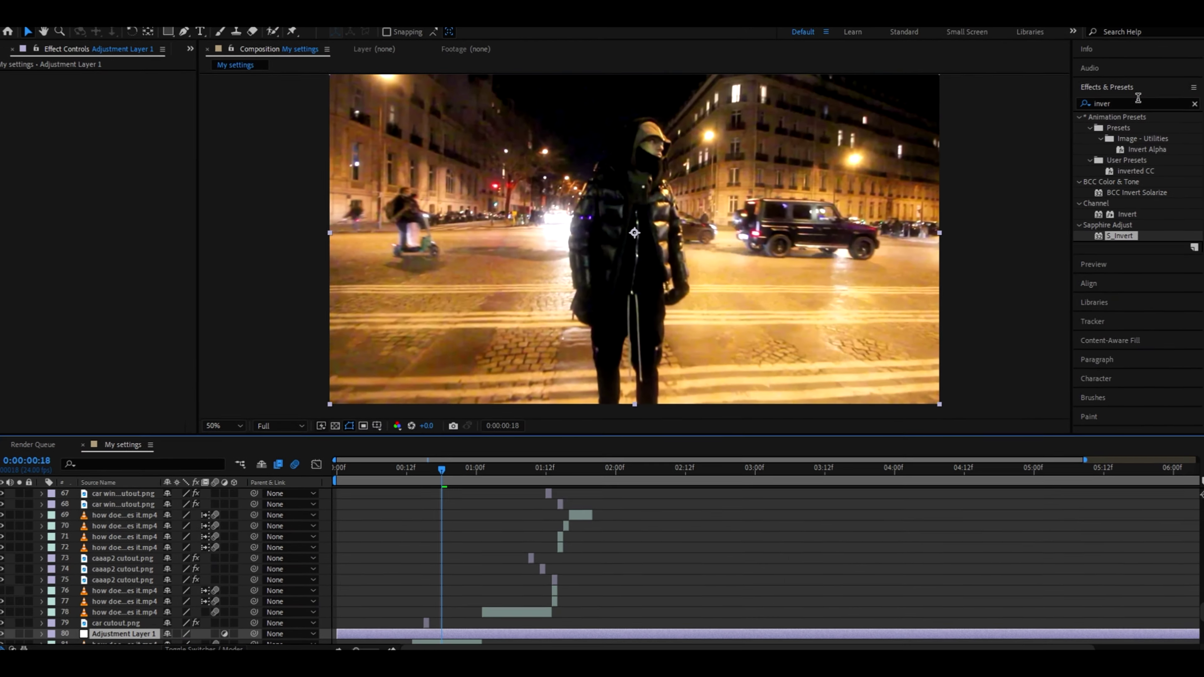
{"action": "double_click", "coordinate": [1126, 102]}
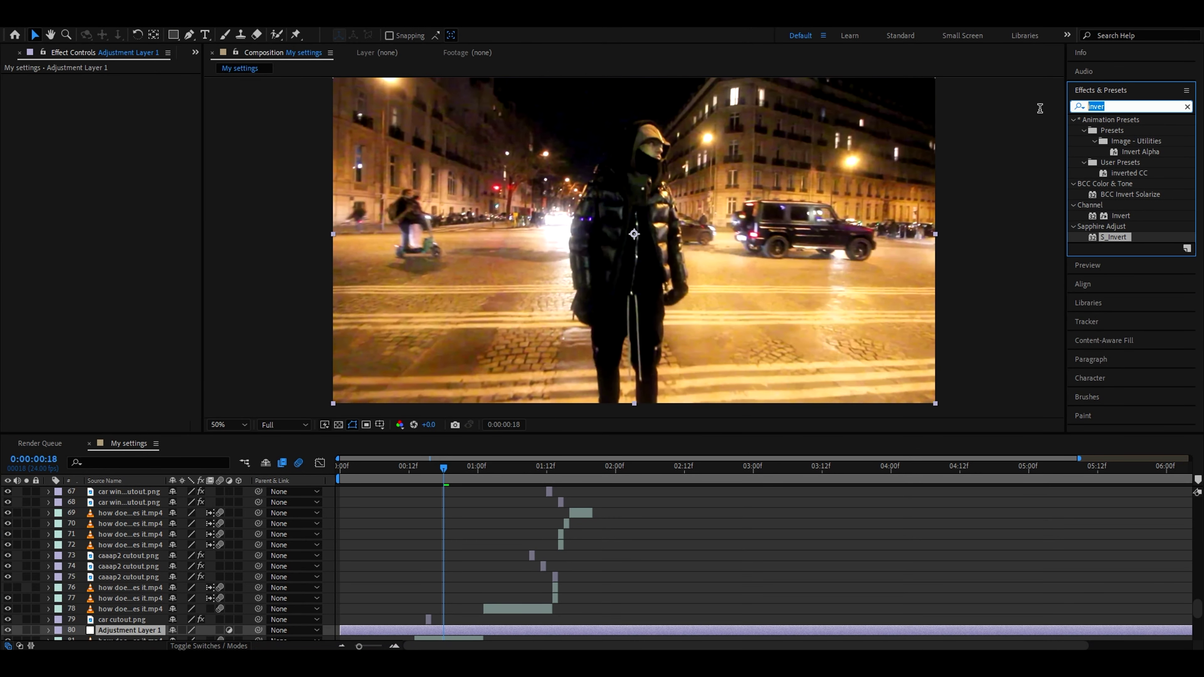
{"action": "type", "text": "halloween"}
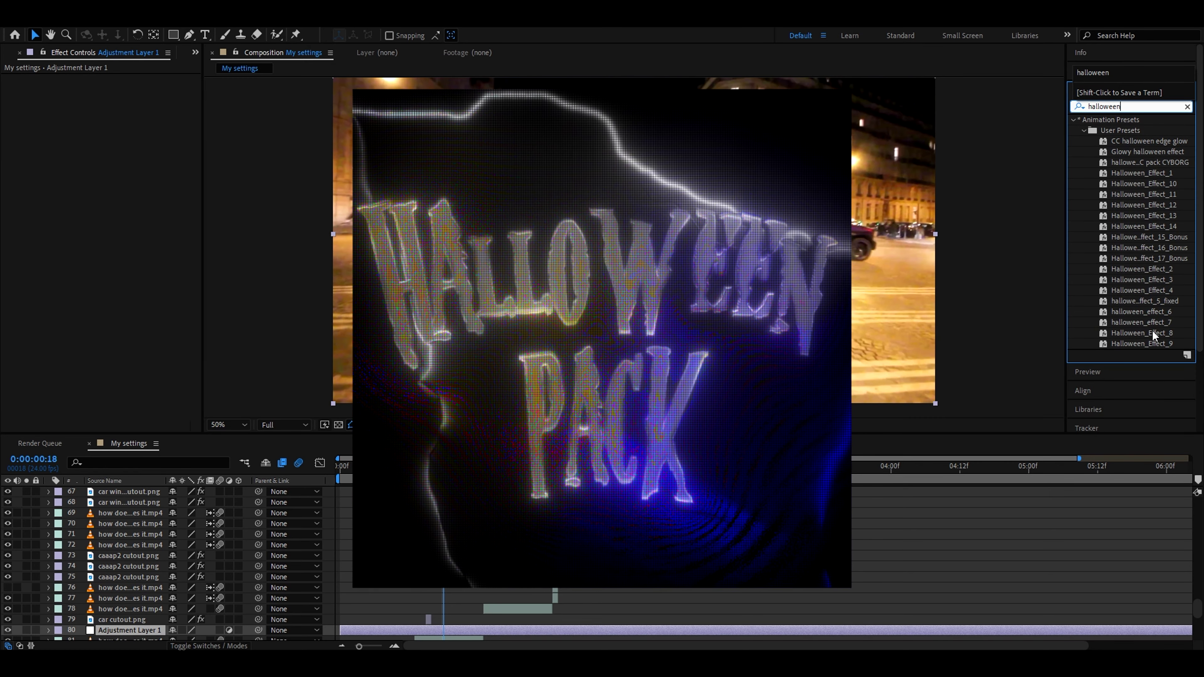
Try the Halloween_Effect_8 preset on Adjustment Layer 1 and preview it at frame 22.
{"action": "left_click_drag", "start_coordinate": [1152, 338], "coordinate": [498, 630]}
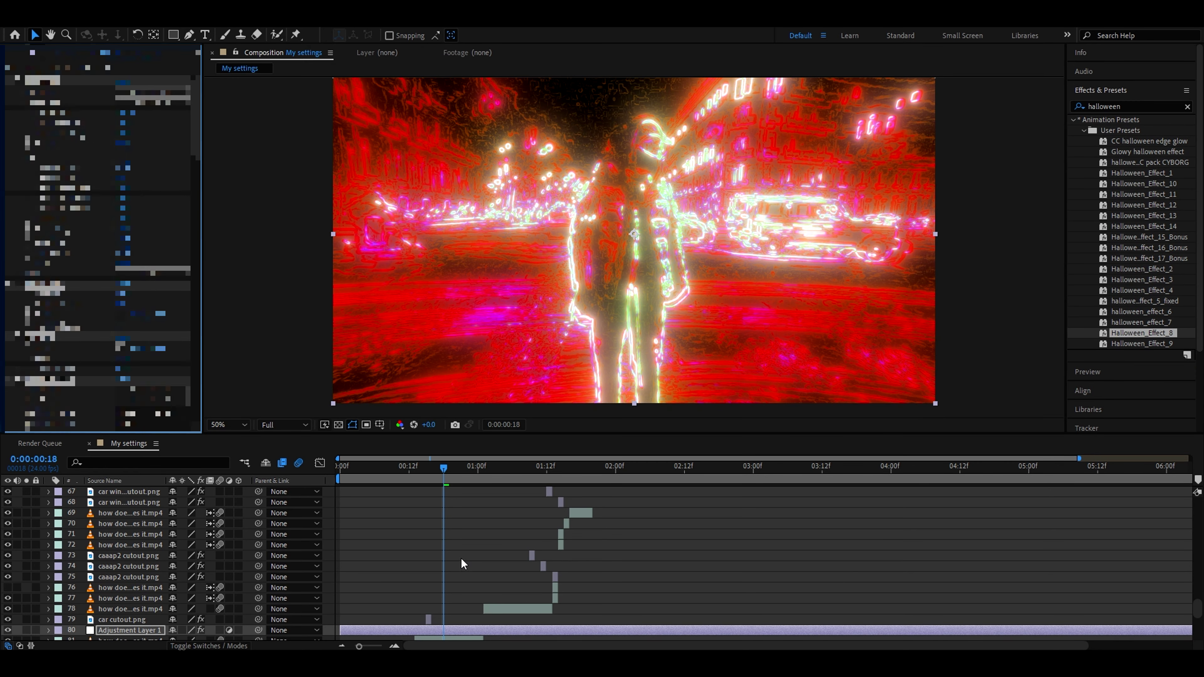
{"action": "left_click_drag", "start_coordinate": [463, 465], "coordinate": [468, 464]}
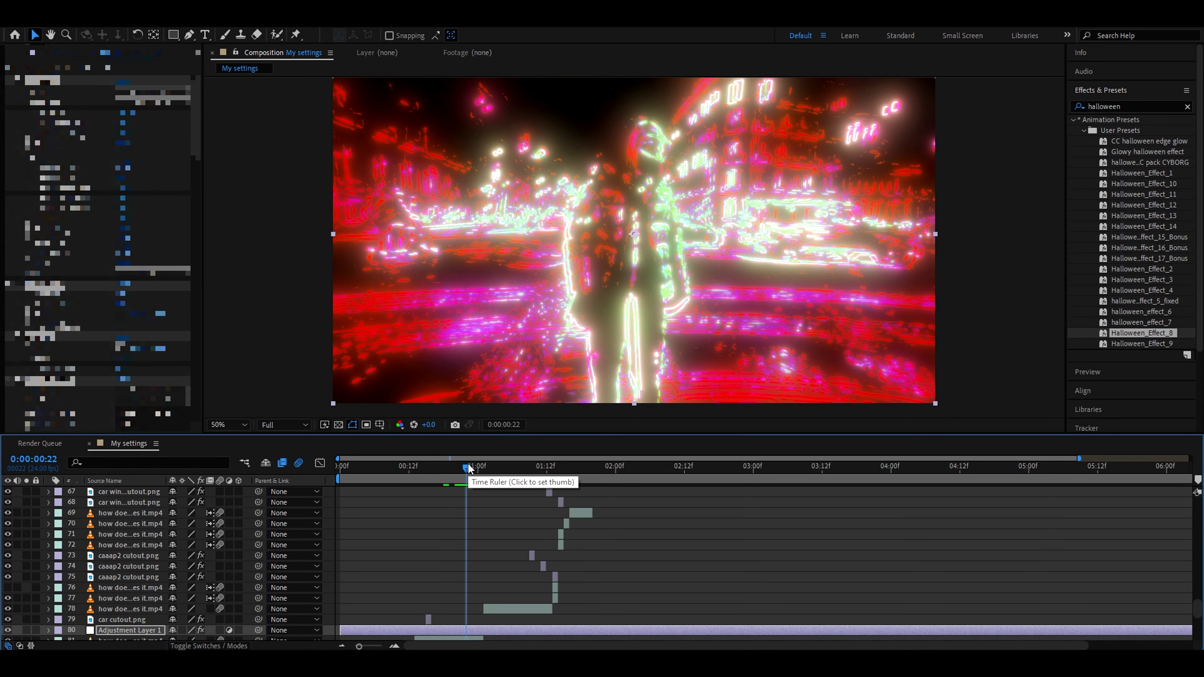
{"action": "key", "text": "ctrl+z"}
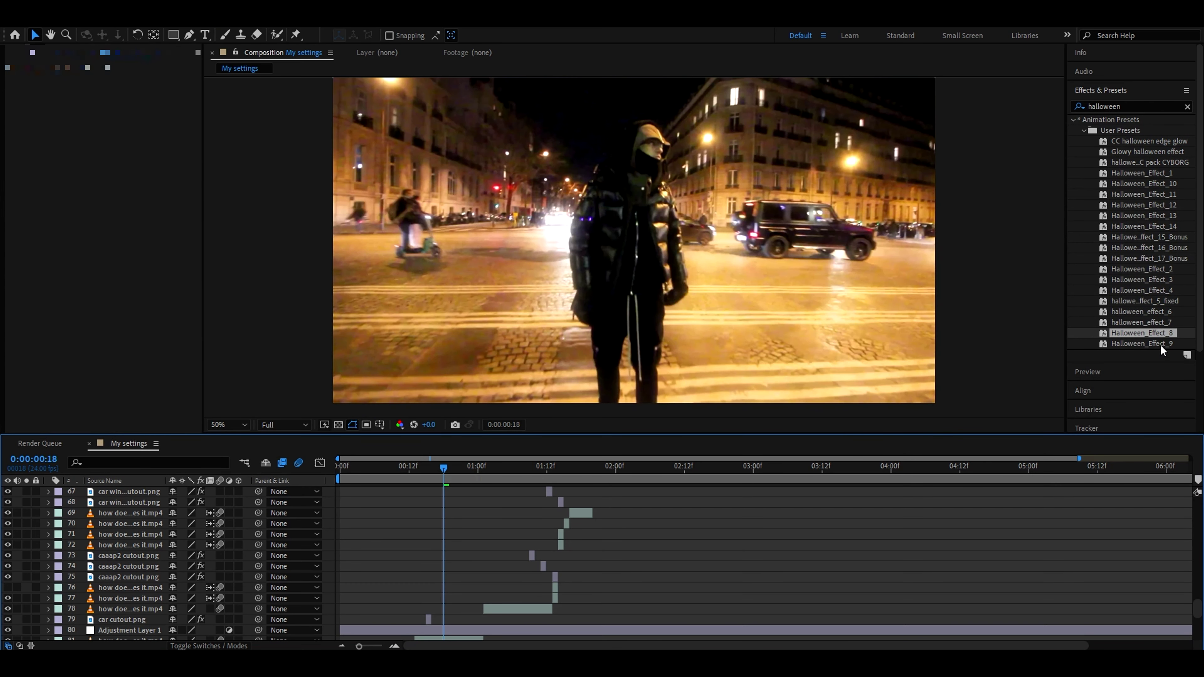
Apply the Halloween_Effect_9 preset to Adjustment Layer 1.
{"action": "left_click_drag", "start_coordinate": [1157, 345], "coordinate": [455, 629]}
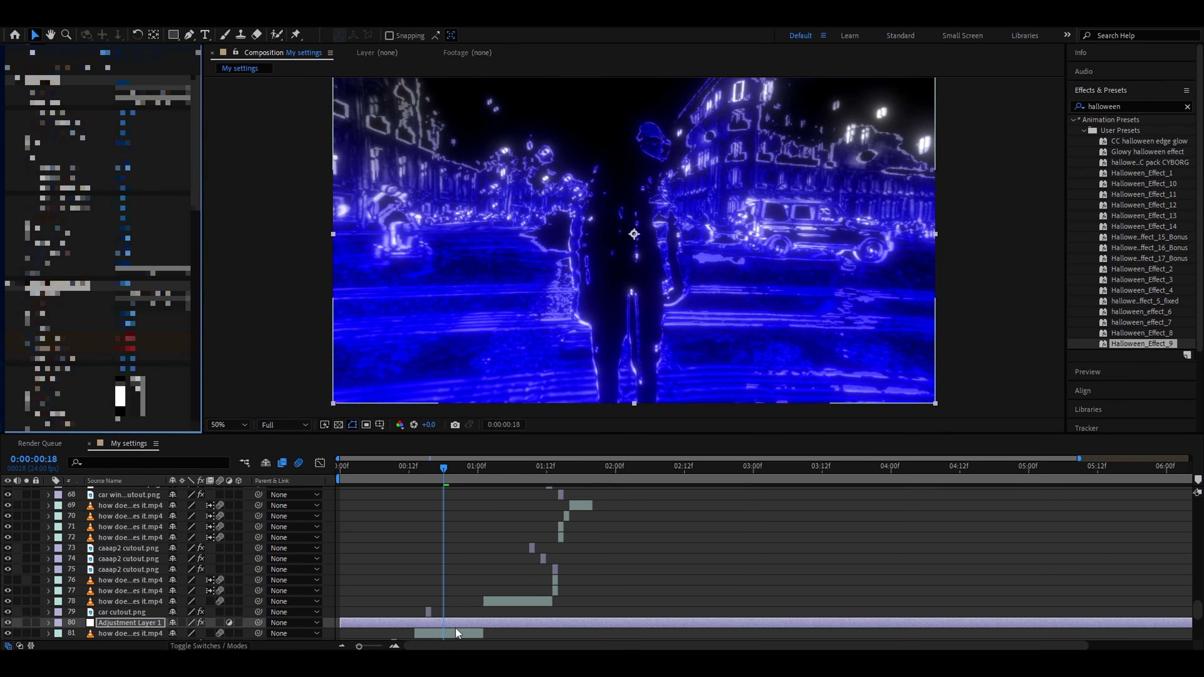
Undo the Halloween_Effect_9 preset, try Halloween_Effect_13 on Adjustment Layer 1 at frame 20, and undo it as well.
{"action": "left_click", "coordinate": [457, 464]}
{"action": "key", "text": "ctrl+z"}
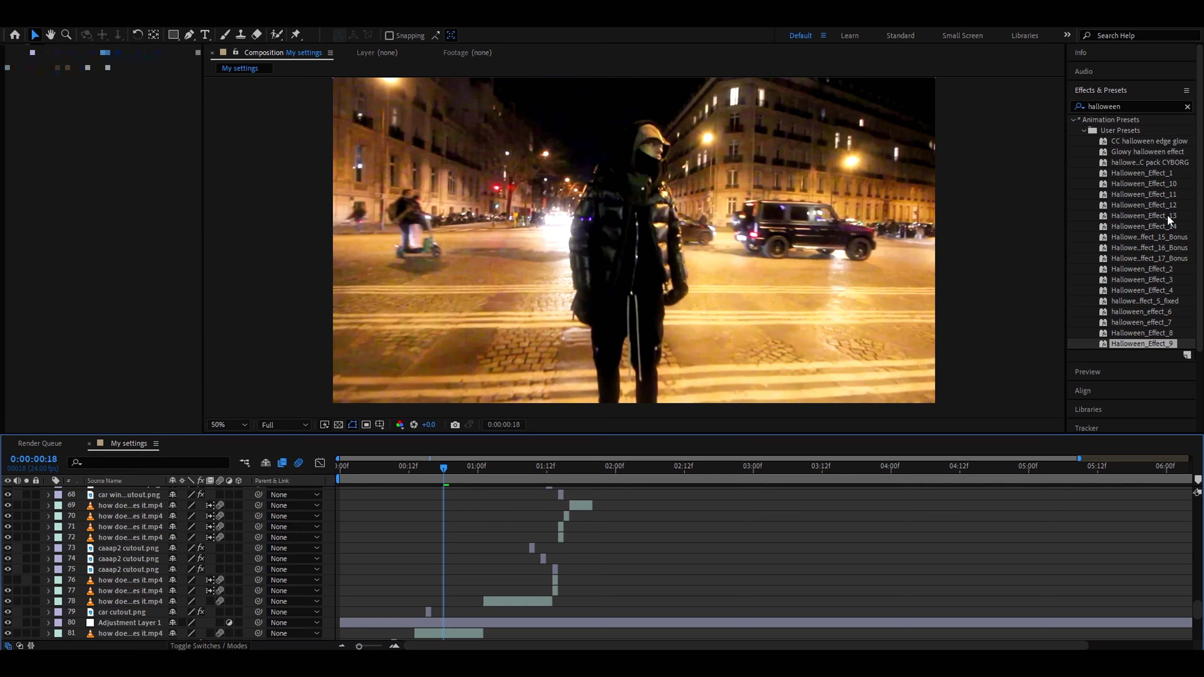
{"action": "left_click_drag", "start_coordinate": [1171, 216], "coordinate": [443, 622]}
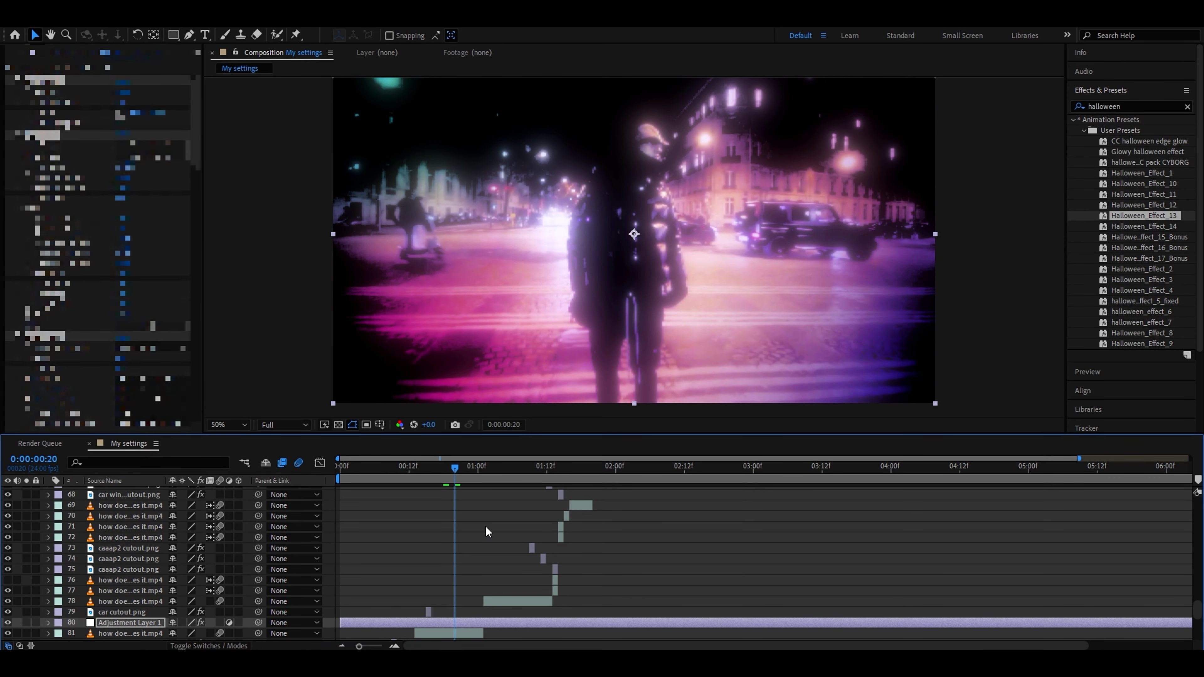
{"action": "key", "text": "ctrl+z"}
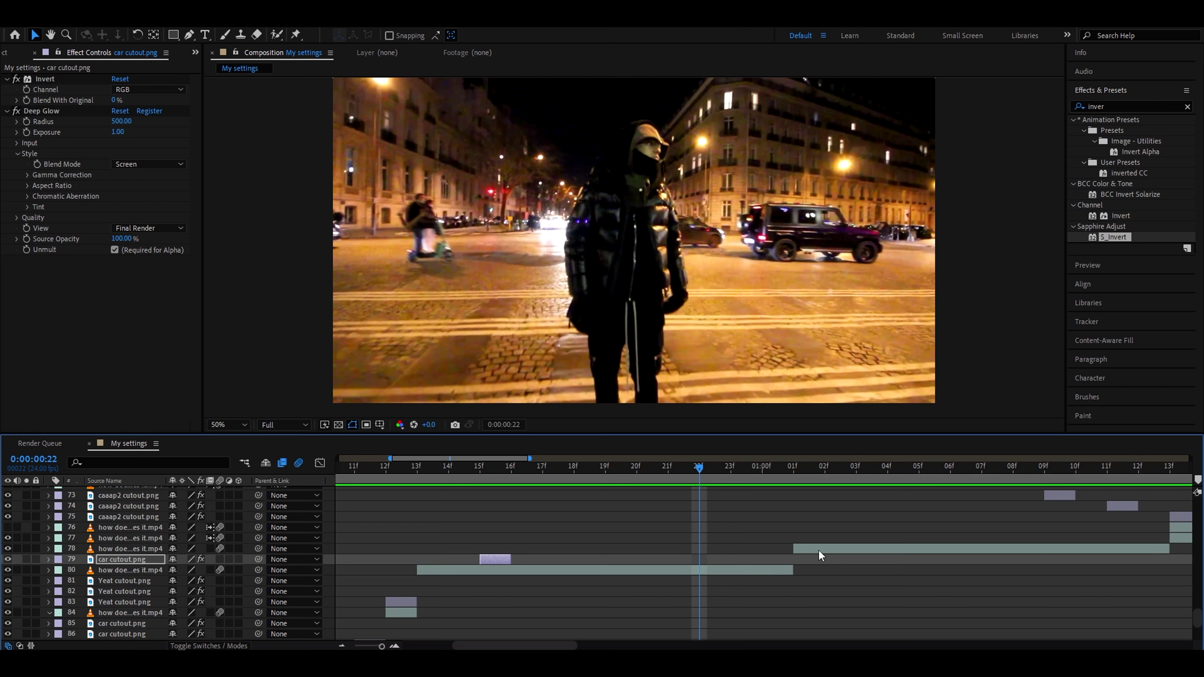
Examine the car-interior clip from 0:00:01:01 with its glowing cap and car window cutout flashes, and play the composition onward.
{"action": "left_click", "coordinate": [821, 554]}
{"action": "left_click", "coordinate": [800, 480]}
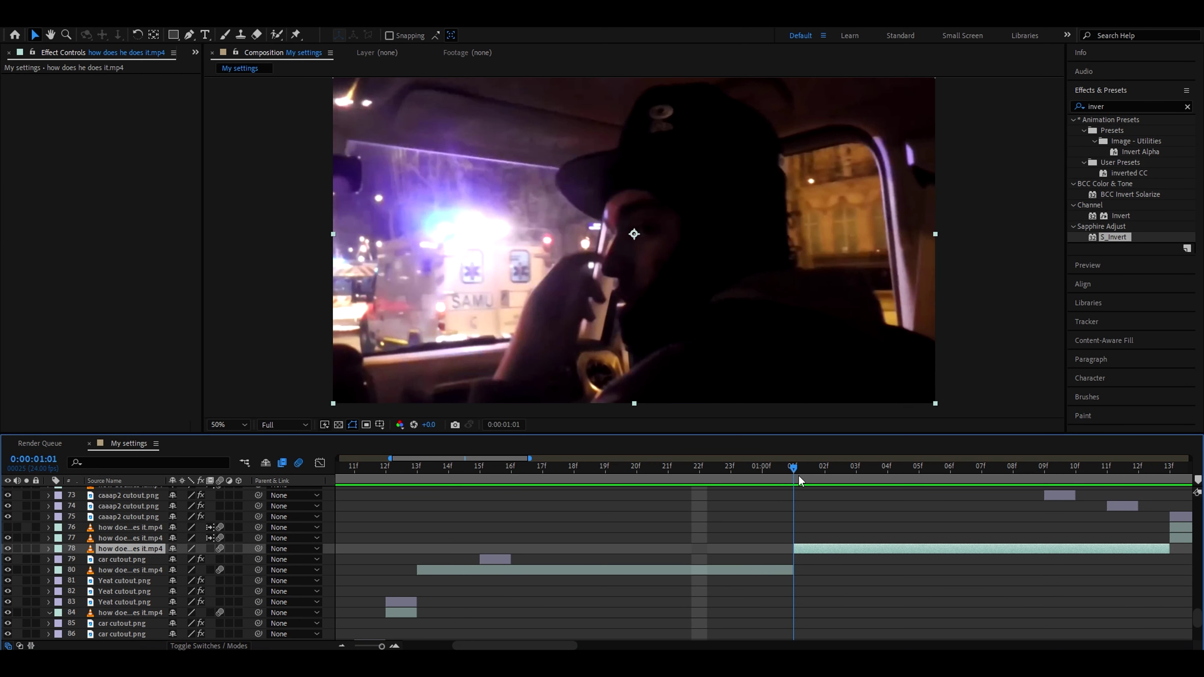
{"action": "left_click_drag", "start_coordinate": [801, 476], "coordinate": [897, 491]}
{"action": "scroll", "coordinate": [861, 505], "scroll_direction": "up", "scroll_amount": 2}
{"action": "scroll", "coordinate": [925, 537], "scroll_direction": "up", "scroll_amount": 1}
{"action": "left_click", "coordinate": [928, 570]}
{"action": "left_click", "coordinate": [771, 590]}
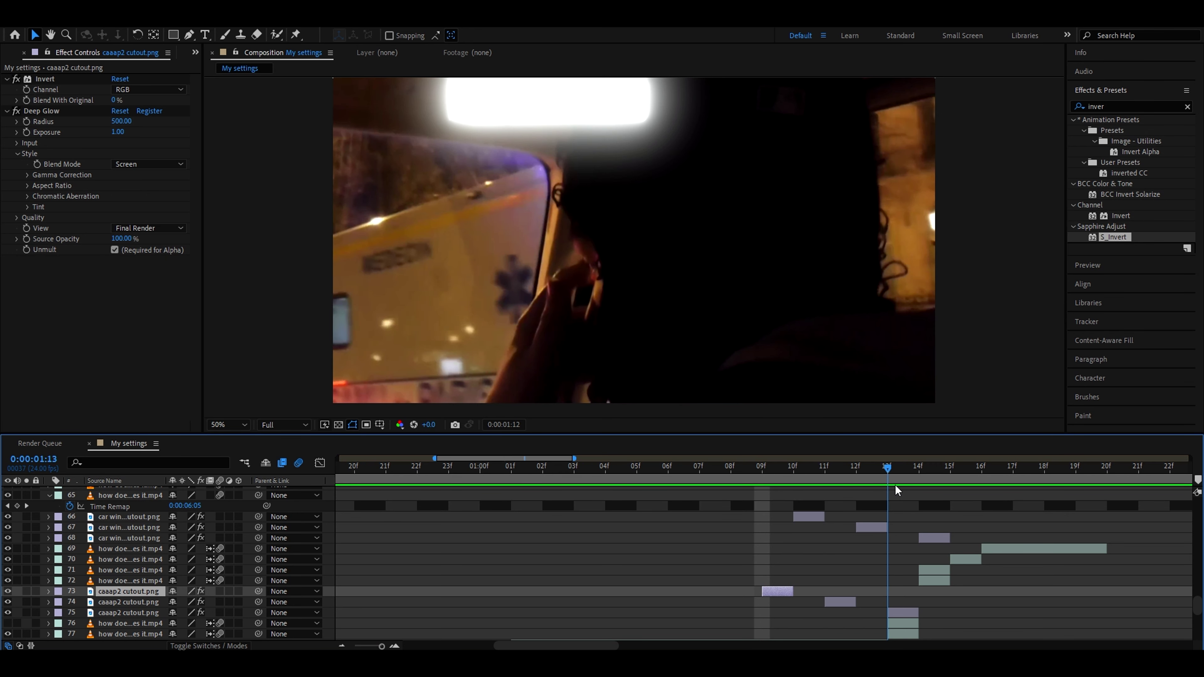
{"action": "key", "text": "space"}
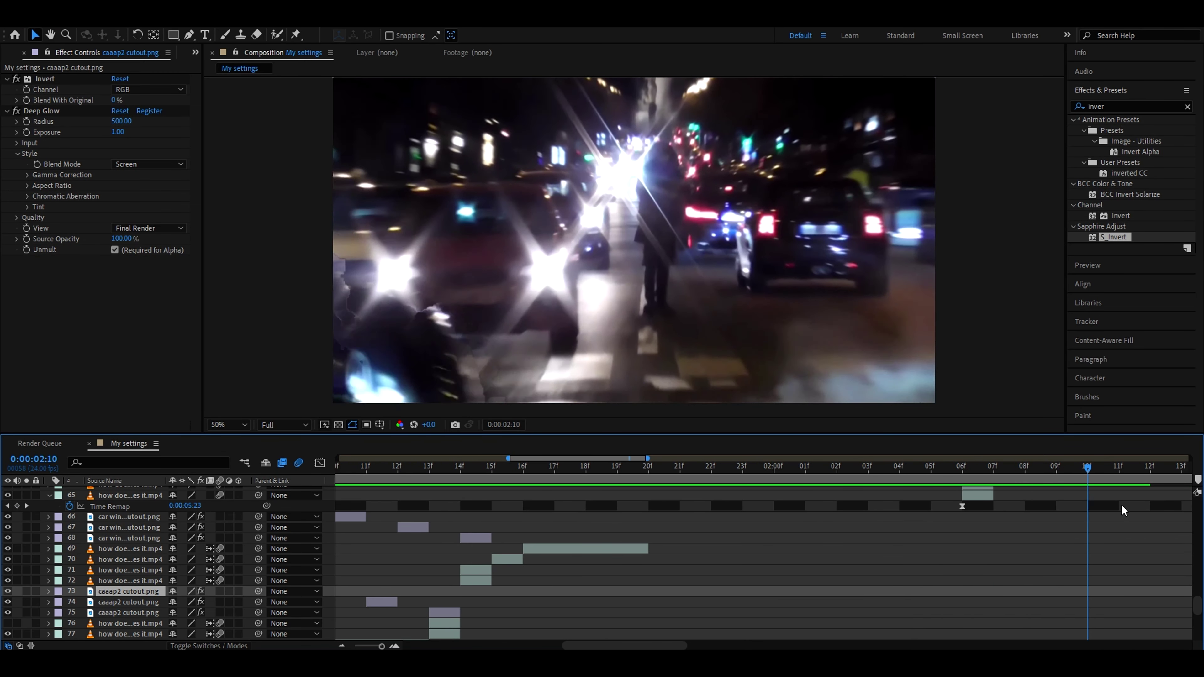
Review the glowing cutout flashes and layer timing on the later clips, and recheck the street clip from frame 18 to 21.
{"action": "left_click_drag", "start_coordinate": [1123, 477], "coordinate": [672, 468]}
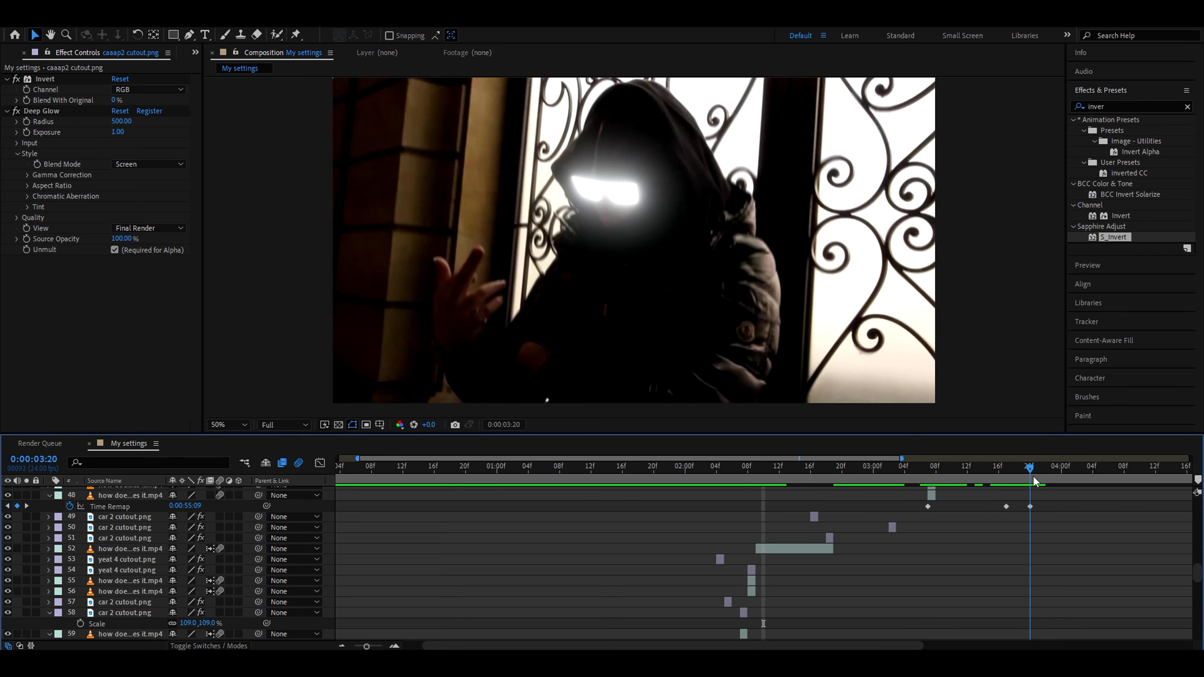
{"action": "left_click_drag", "start_coordinate": [1033, 476], "coordinate": [1109, 472]}
{"action": "scroll", "coordinate": [1134, 518], "scroll_direction": "up", "scroll_amount": 3}
{"action": "scroll", "coordinate": [1115, 530], "scroll_direction": "up", "scroll_amount": 5}
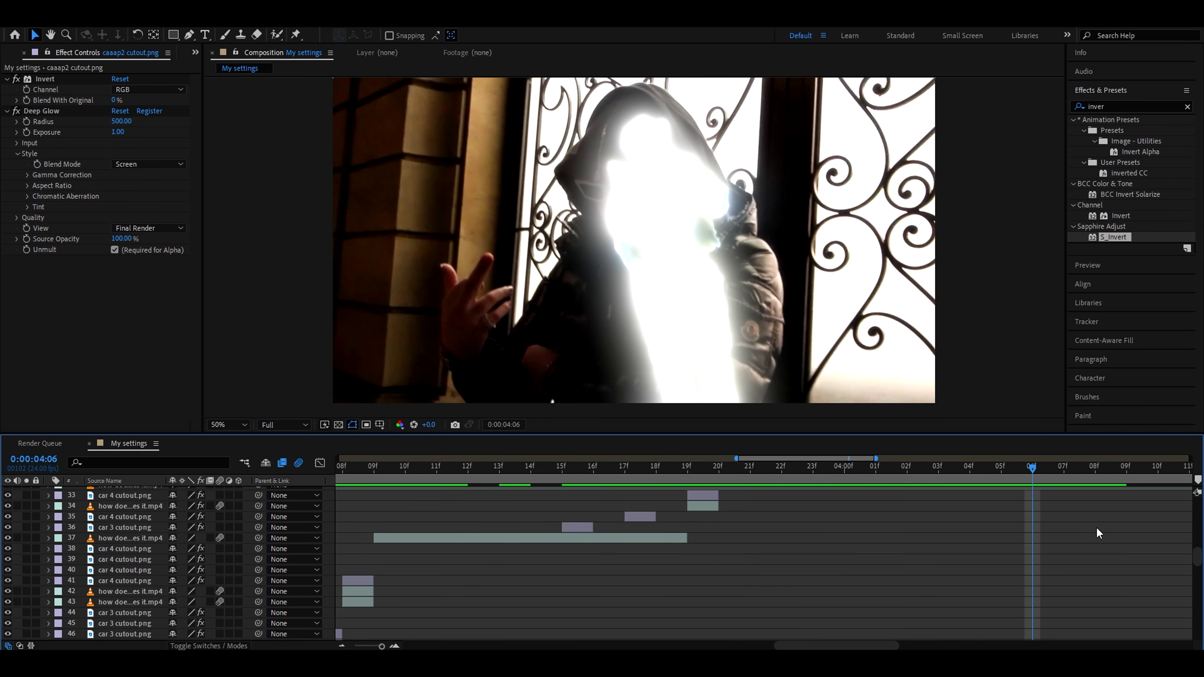
{"action": "scroll", "coordinate": [1097, 533], "scroll_direction": "up", "scroll_amount": 5}
{"action": "scroll", "coordinate": [1098, 533], "scroll_direction": "right", "scroll_amount": 3}
{"action": "left_click", "coordinate": [831, 472]}
{"action": "left_click_drag", "start_coordinate": [831, 471], "coordinate": [1113, 469]}
{"action": "scroll", "coordinate": [1012, 524], "scroll_direction": "down", "scroll_amount": 5}
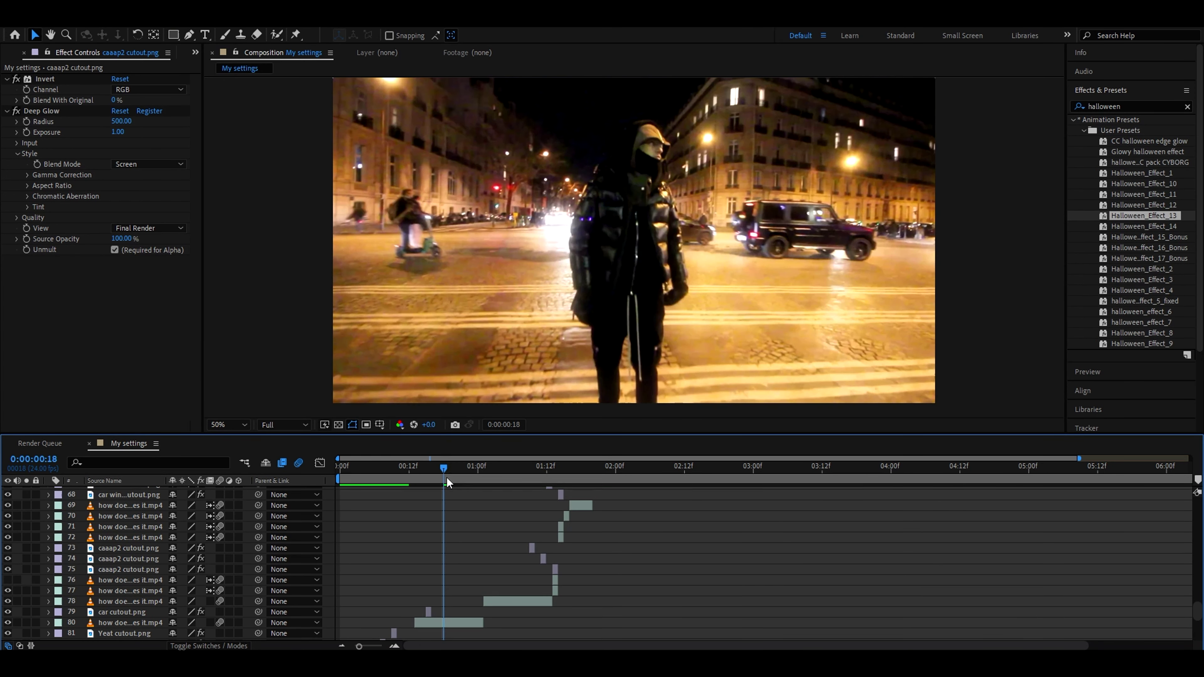
{"action": "left_click_drag", "start_coordinate": [447, 476], "coordinate": [462, 527]}
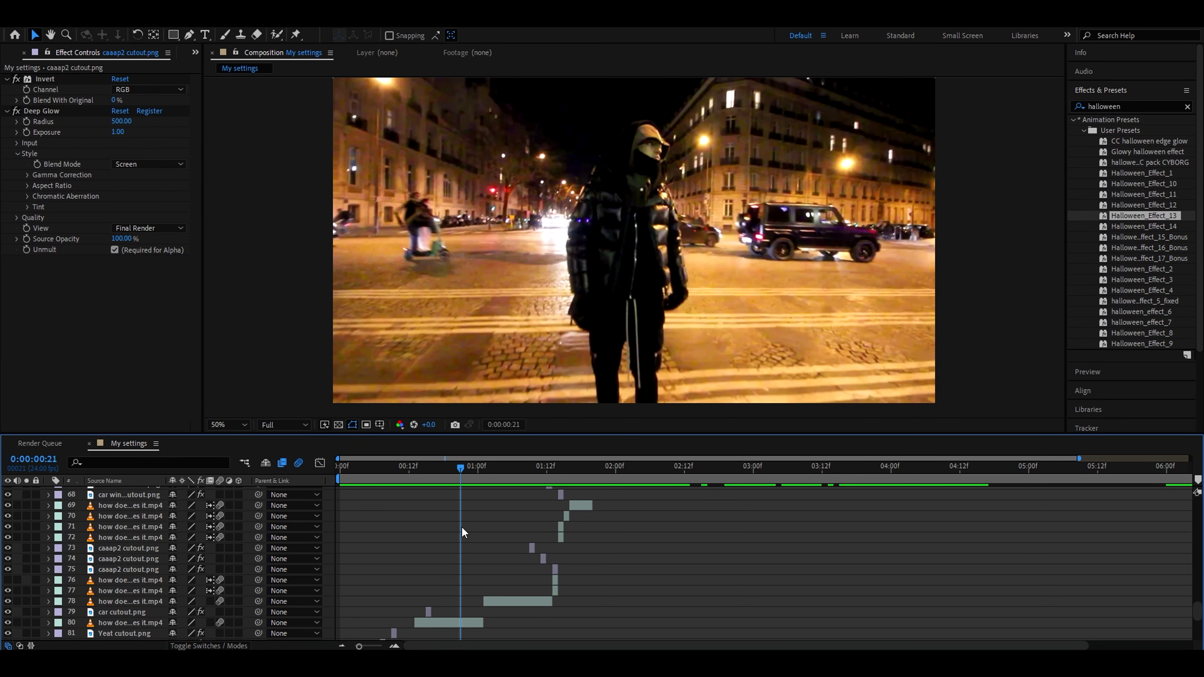